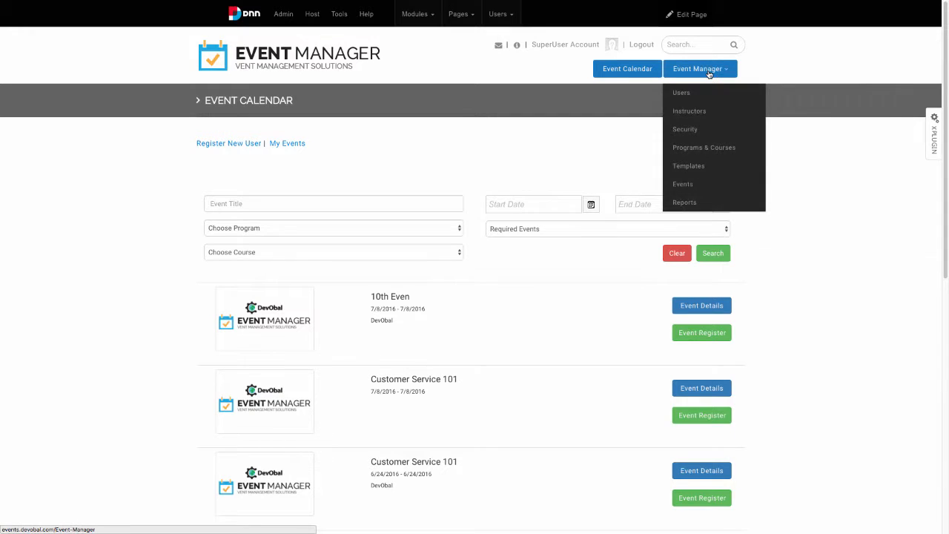
Step: Open the Event Manager's Events page and examine the title, program, course, date and attendance search filters
{"action": "left_click", "coordinate": [686, 185]}
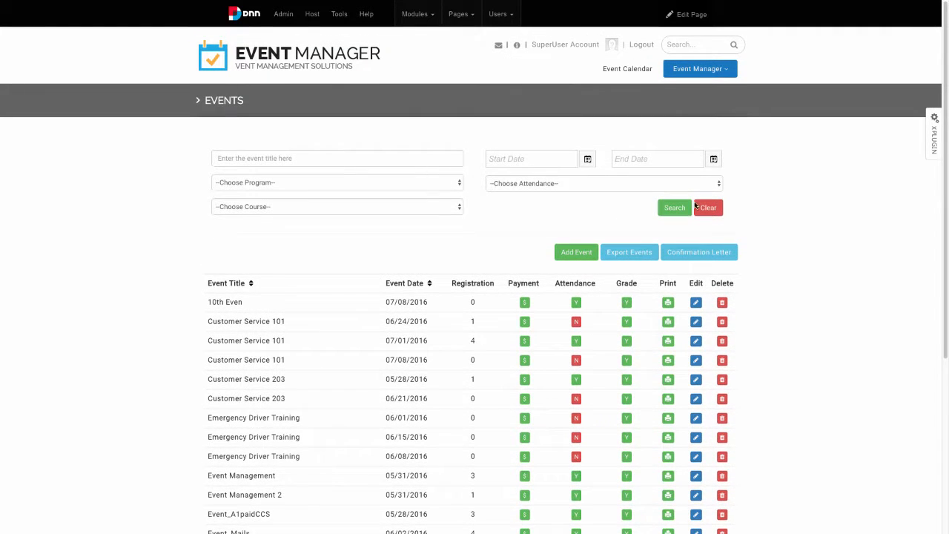
{"action": "left_click", "coordinate": [383, 158]}
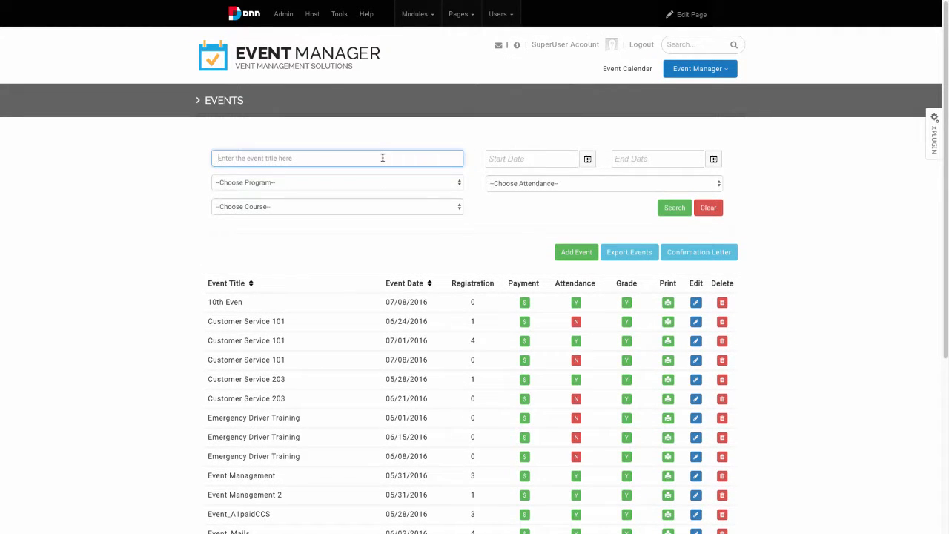
{"action": "left_click", "coordinate": [381, 185]}
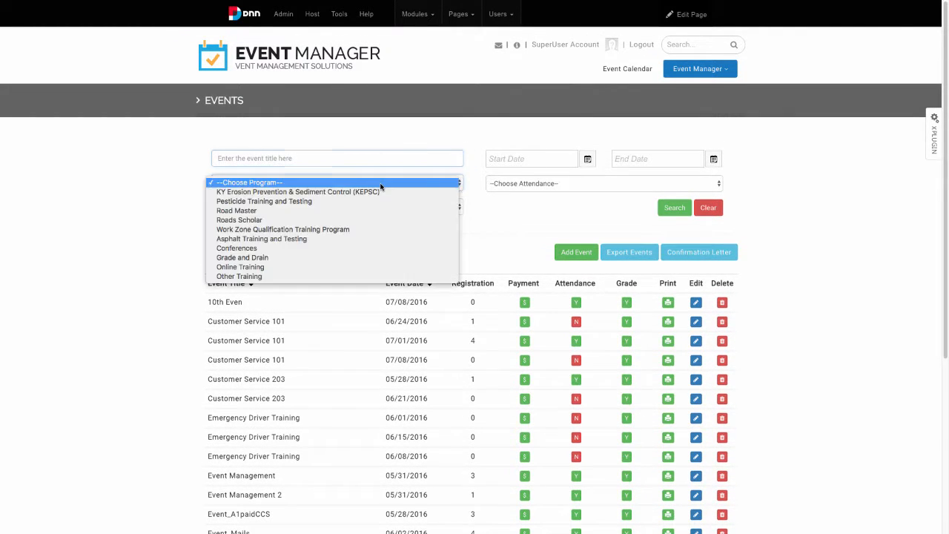
{"action": "left_click", "coordinate": [381, 186]}
{"action": "left_click", "coordinate": [382, 206]}
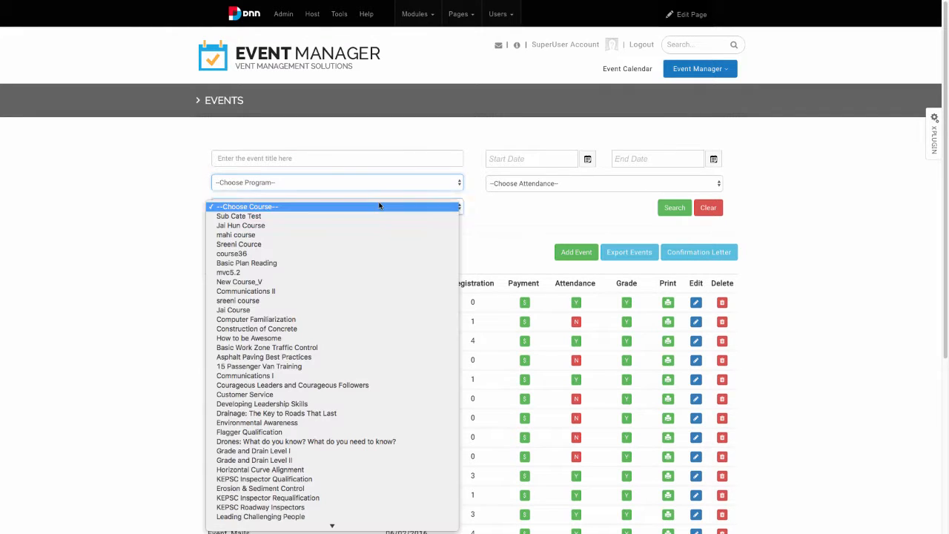
{"action": "left_click", "coordinate": [387, 206]}
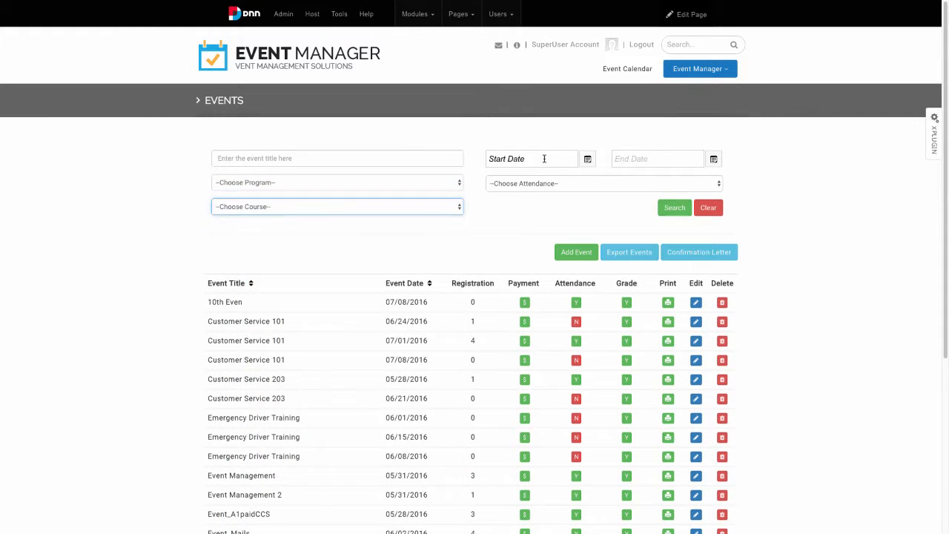
{"action": "left_click", "coordinate": [545, 158]}
{"action": "left_click", "coordinate": [642, 158]}
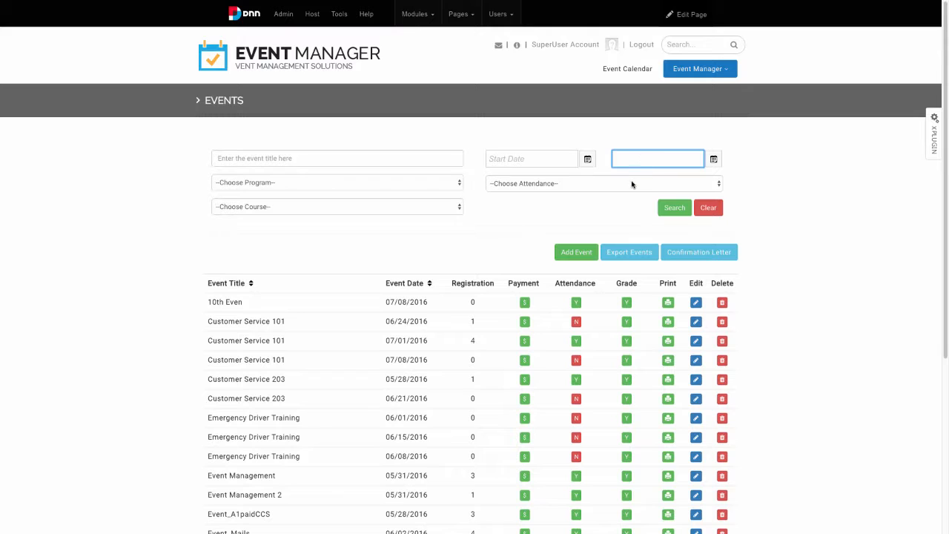
{"action": "left_click", "coordinate": [631, 184]}
{"action": "left_click", "coordinate": [629, 183]}
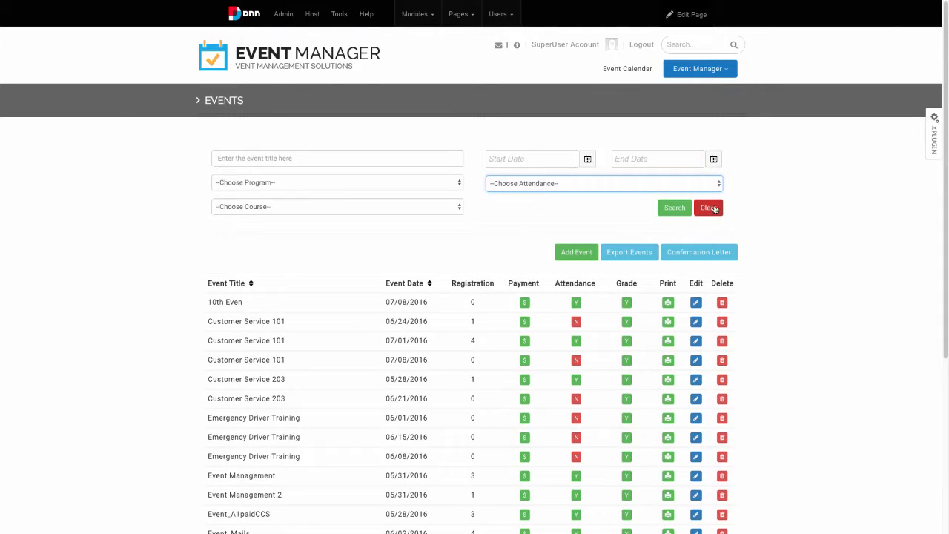
{"action": "left_click", "coordinate": [525, 211]}
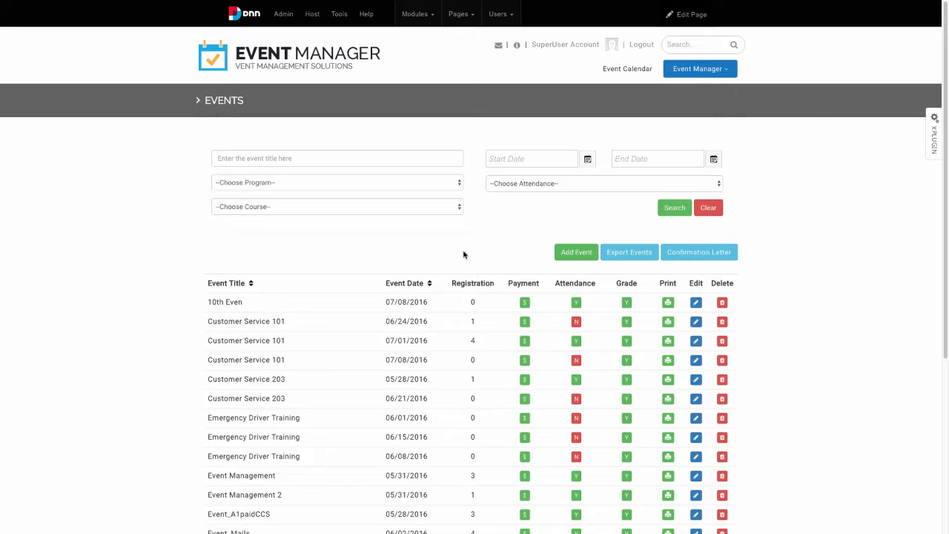
Step: Add a new event and title it "Test Event"
{"action": "left_click", "coordinate": [579, 253]}
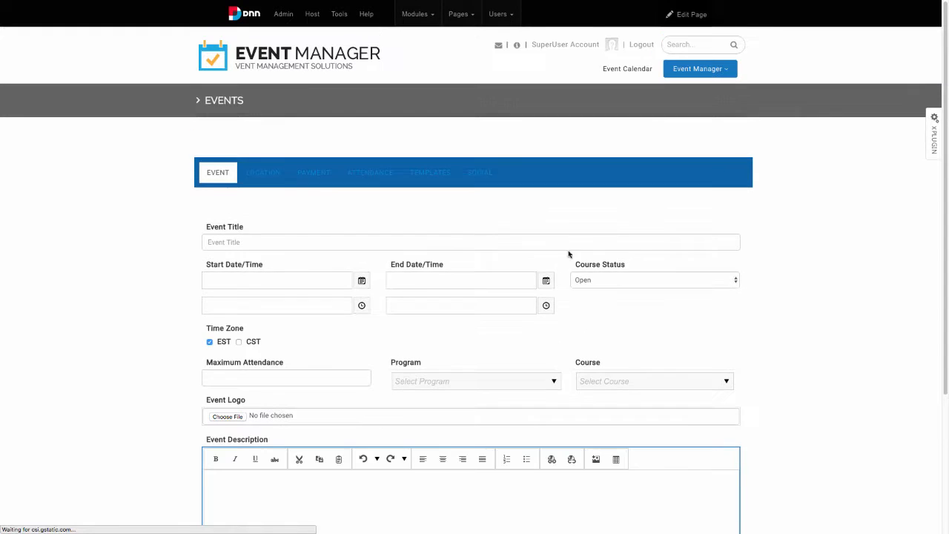
{"action": "left_click", "coordinate": [470, 244]}
{"action": "type", "text": "Test Event"}
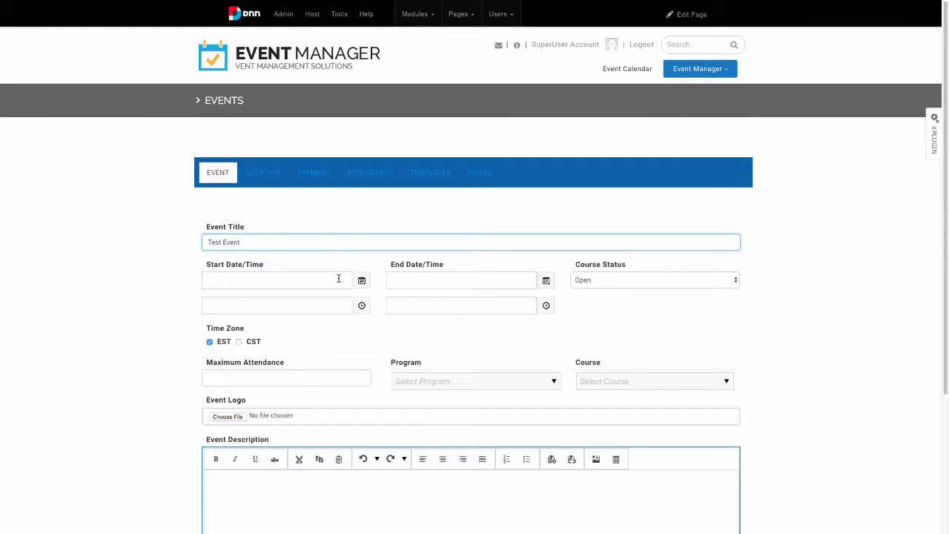
Step: Set the event's start to 6/15/2016 at 06:30 AM
{"action": "left_click", "coordinate": [362, 280]}
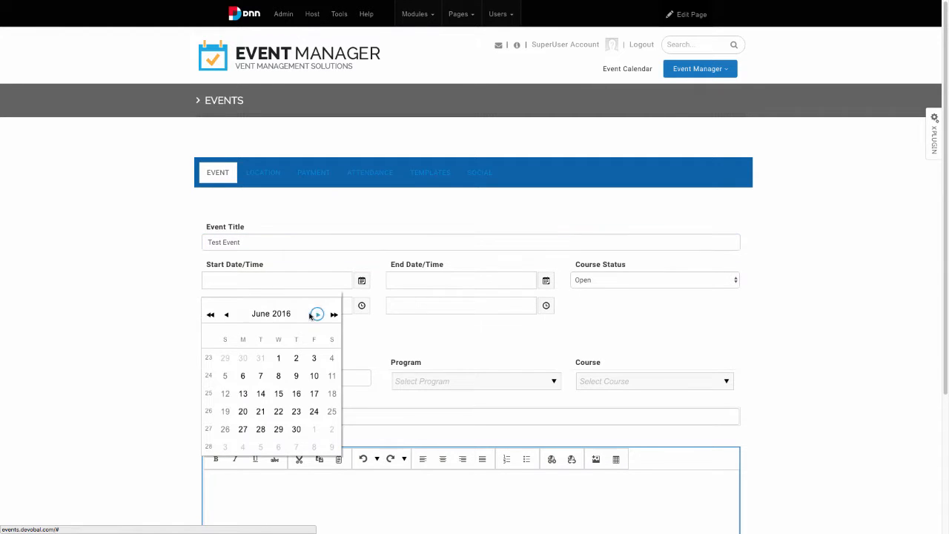
{"action": "left_click", "coordinate": [278, 394]}
{"action": "left_click", "coordinate": [361, 305]}
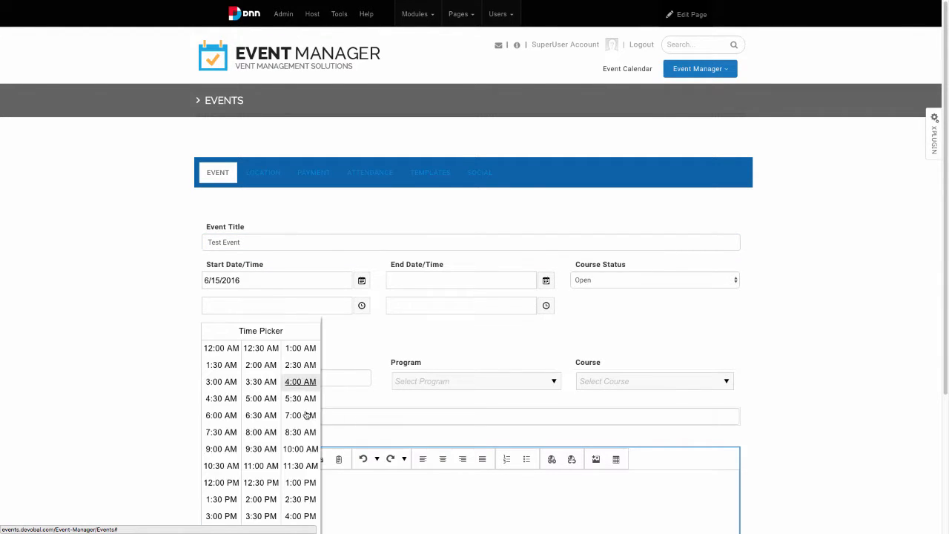
{"action": "left_click", "coordinate": [261, 415]}
Step: Set the event's end to 6/15/2016 at 02:00 PM
{"action": "left_click", "coordinate": [547, 281]}
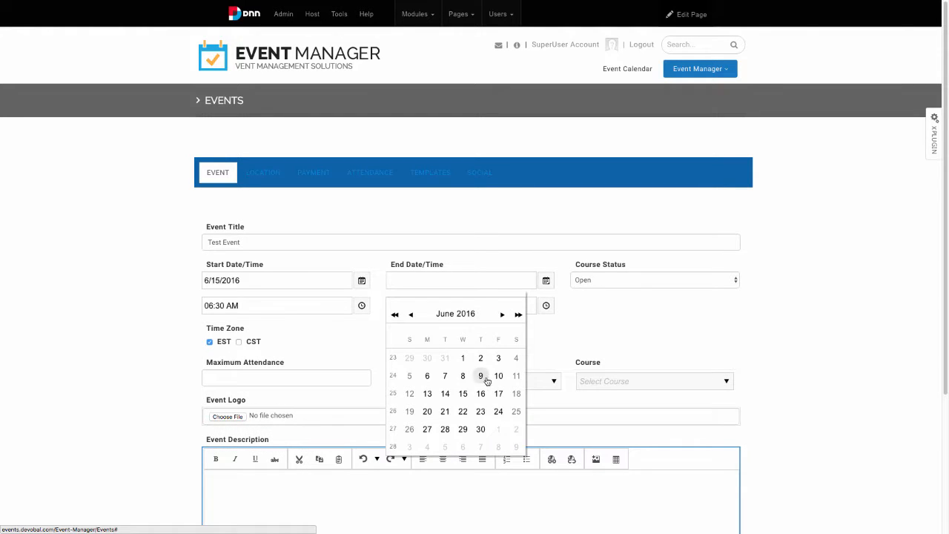
{"action": "left_click", "coordinate": [463, 394]}
{"action": "left_click", "coordinate": [546, 307]}
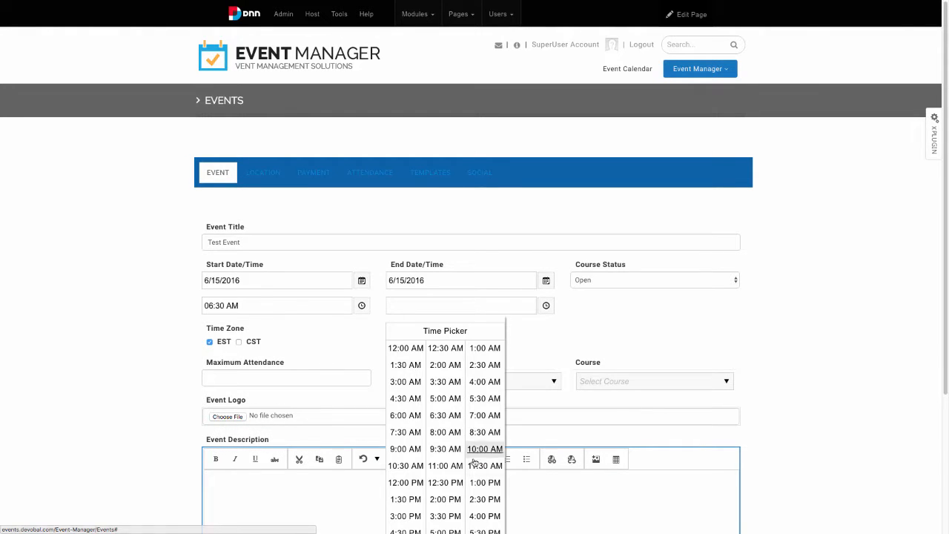
{"action": "left_click", "coordinate": [445, 499]}
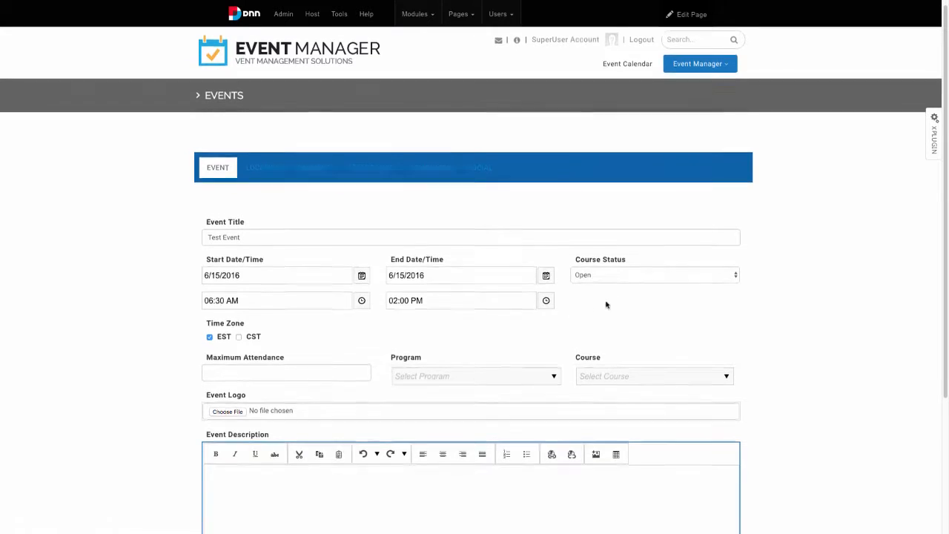
Step: Keep the course status as Open and set the maximum attendance to 45
{"action": "left_click", "coordinate": [643, 274]}
{"action": "left_click", "coordinate": [643, 274]}
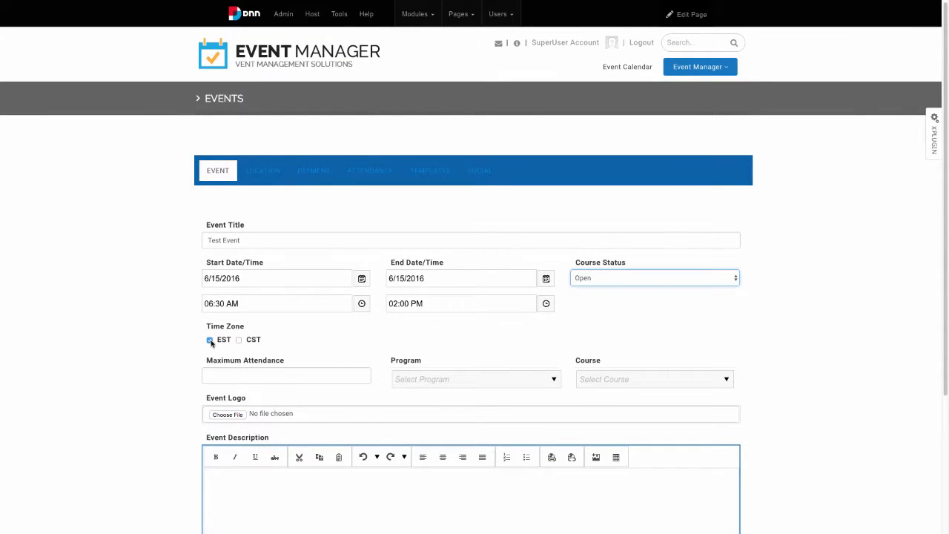
{"action": "left_click", "coordinate": [292, 374]}
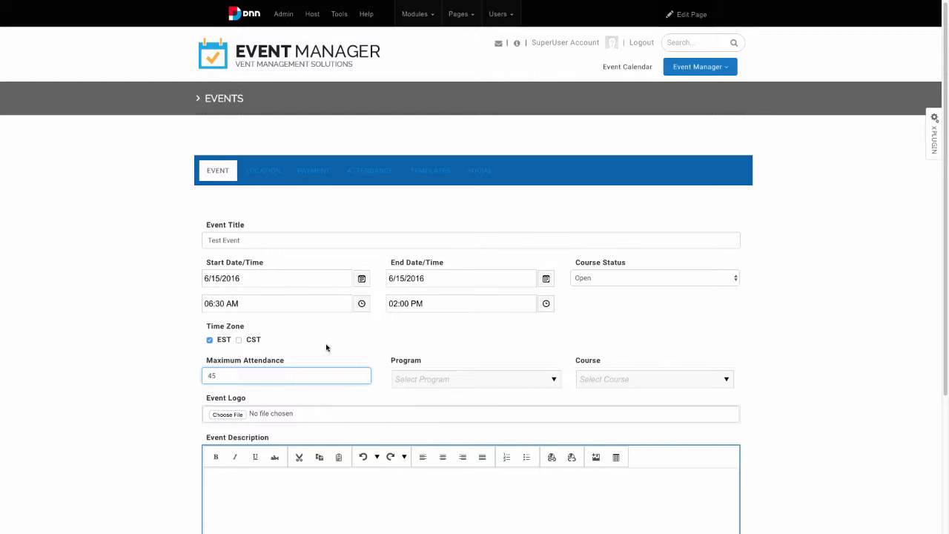
Step: Assign the event to the Road Master and Roads Scholar programs
{"action": "left_click", "coordinate": [552, 380]}
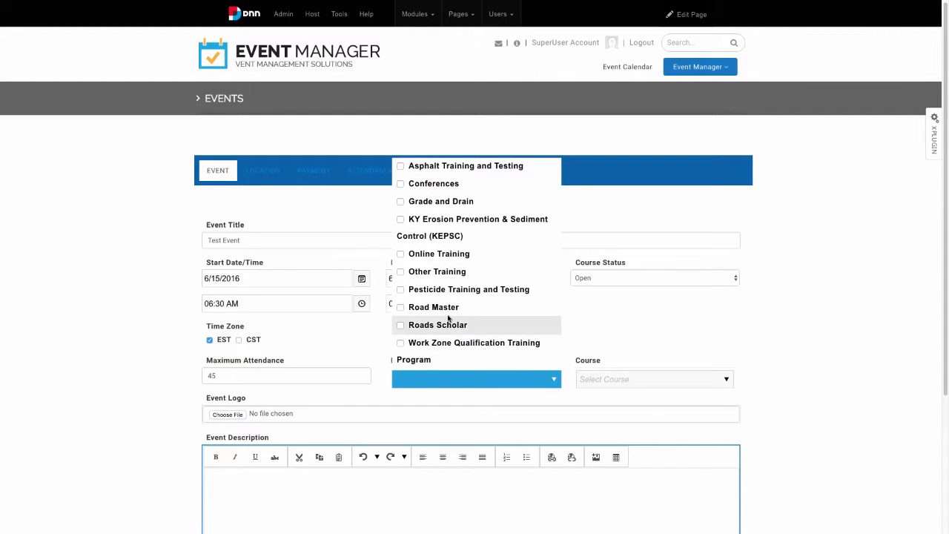
{"action": "left_click", "coordinate": [421, 307]}
{"action": "left_click", "coordinate": [405, 325]}
{"action": "left_click", "coordinate": [638, 328]}
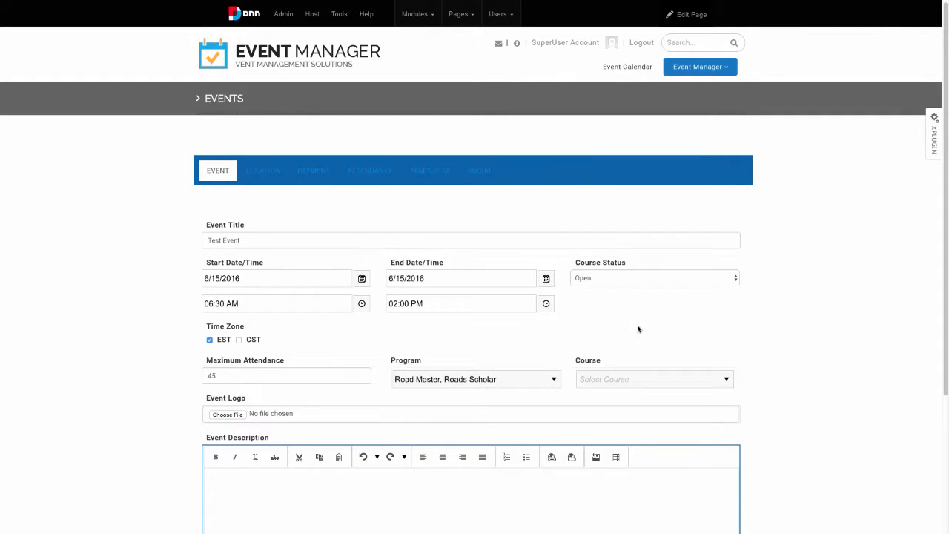
Step: Select Basic Plan Reading and Communications II as the event's courses
{"action": "left_click", "coordinate": [721, 382]}
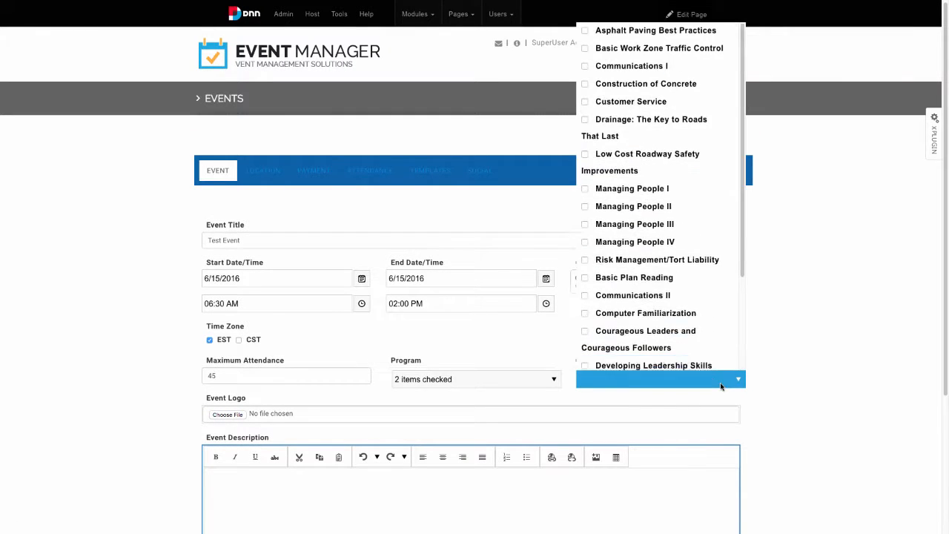
{"action": "left_click", "coordinate": [635, 270]}
{"action": "left_click", "coordinate": [616, 288]}
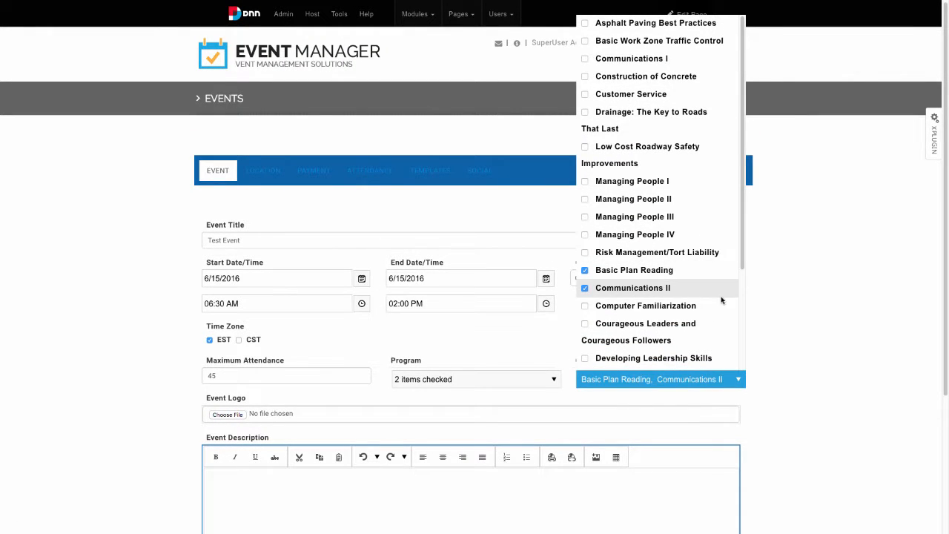
{"action": "left_click", "coordinate": [808, 310]}
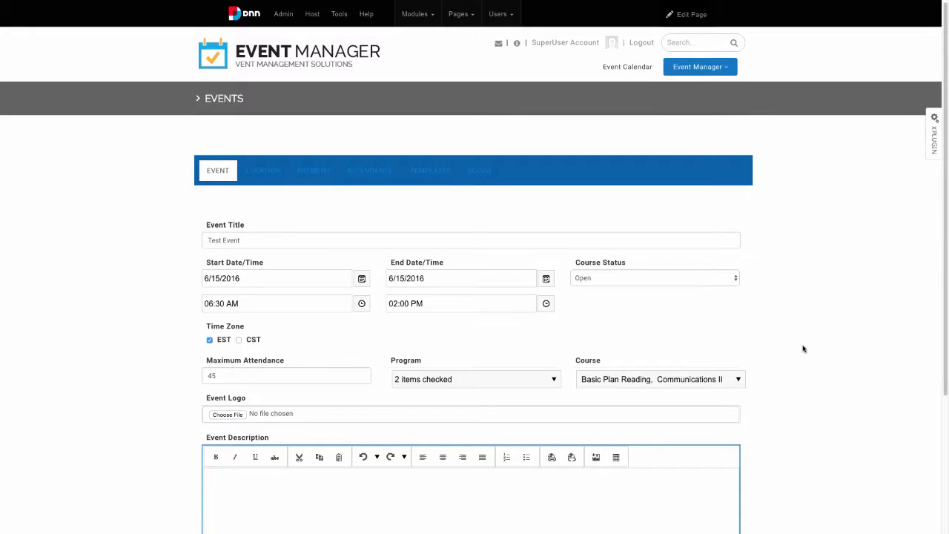
Step: Attach core360-blue.png as the event logo and paste the Lorem ipsum text into the event description
{"action": "scroll", "coordinate": [804, 349], "scroll_direction": "down", "scroll_amount": 3}
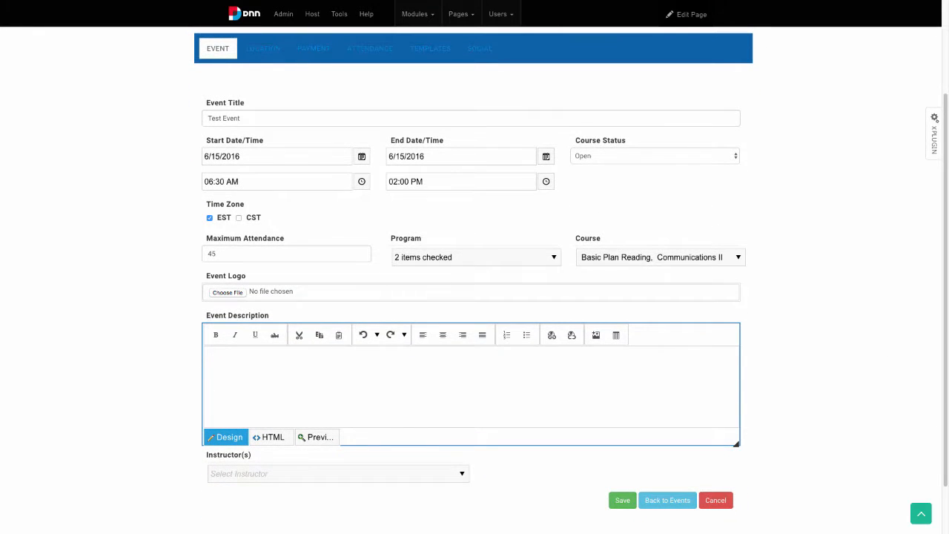
{"action": "left_click_drag", "start_coordinate": [744, 380], "coordinate": [239, 294]}
{"action": "left_click", "coordinate": [410, 376]}
{"action": "key", "text": "ctrl+v"}
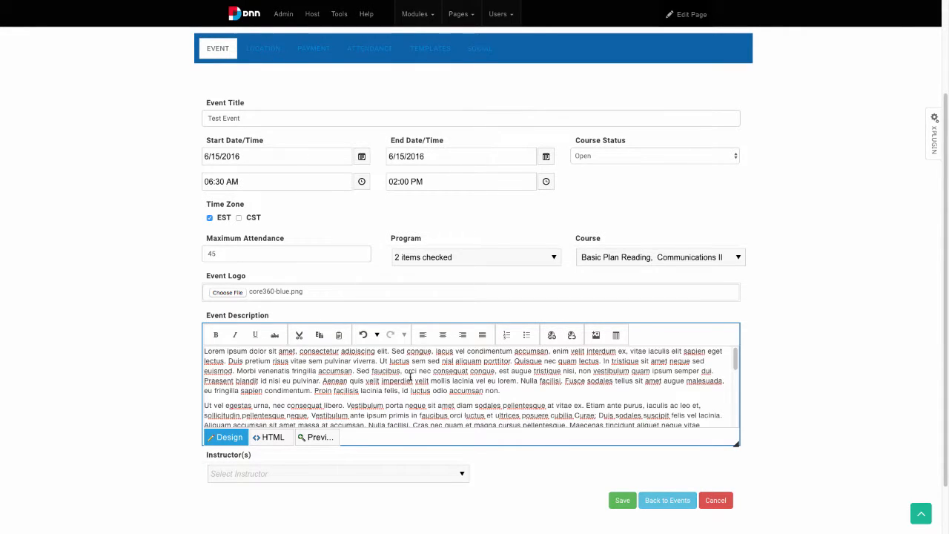
Step: Review the pasted event description, inspect its HTML source, and return to the design view
{"action": "scroll", "coordinate": [436, 377], "scroll_direction": "up", "scroll_amount": 2}
{"action": "scroll", "coordinate": [436, 378], "scroll_direction": "down", "scroll_amount": 5}
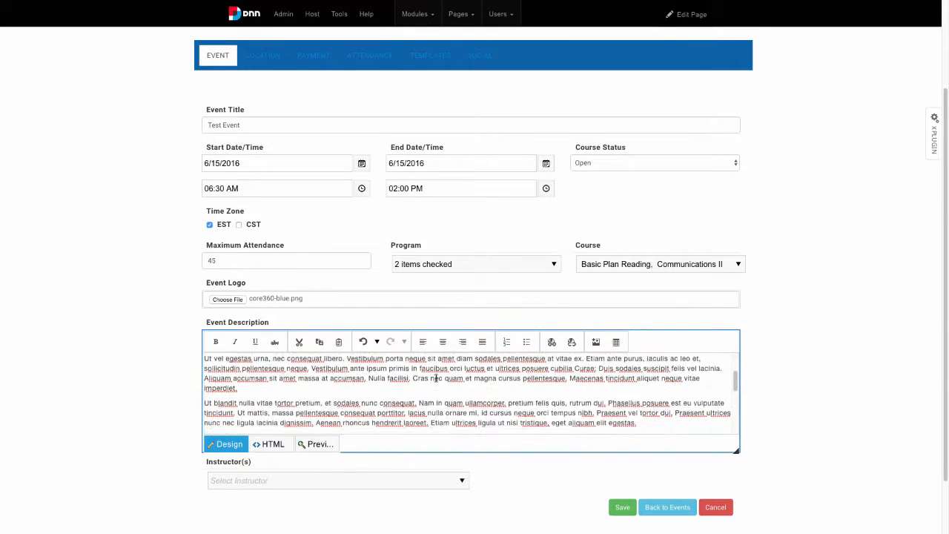
{"action": "scroll", "coordinate": [437, 378], "scroll_direction": "down", "scroll_amount": 3}
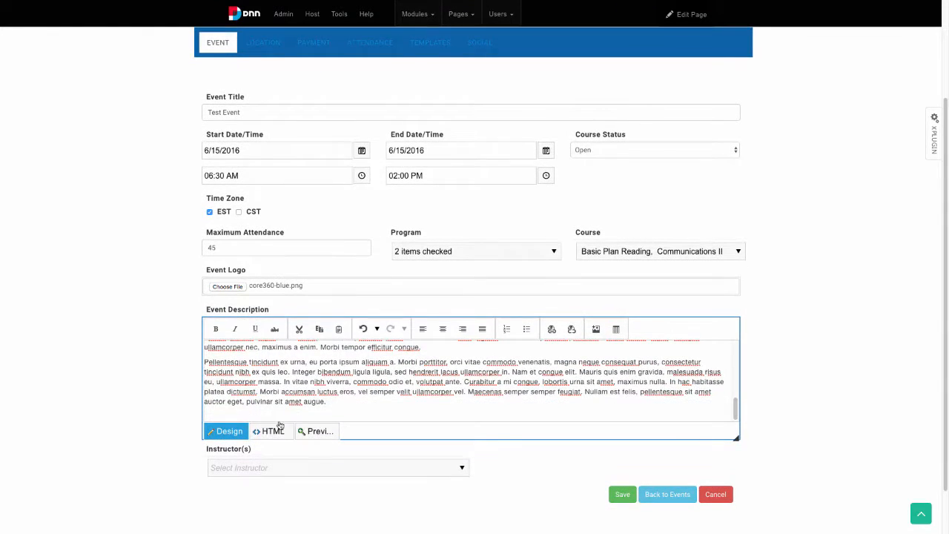
{"action": "left_click", "coordinate": [273, 432]}
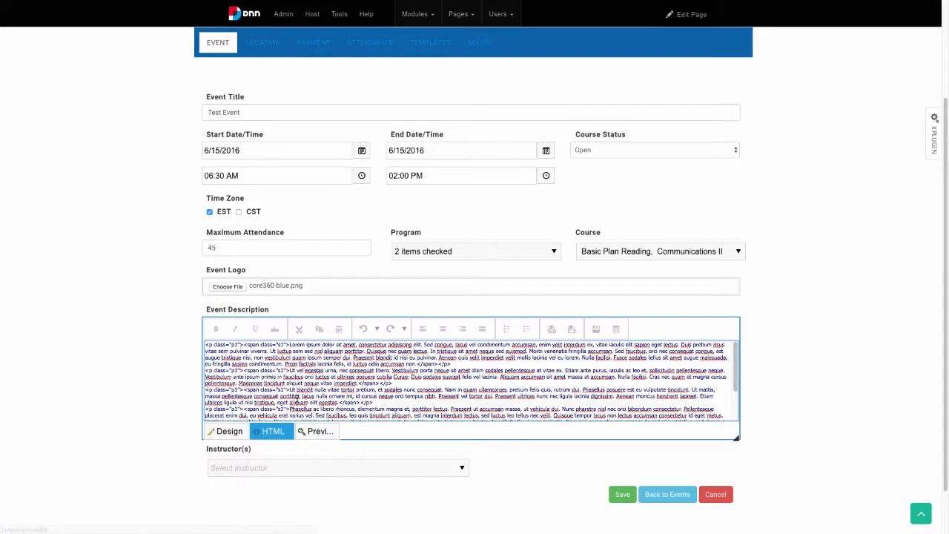
{"action": "scroll", "coordinate": [296, 400], "scroll_direction": "up", "scroll_amount": 1}
{"action": "left_click", "coordinate": [220, 456]}
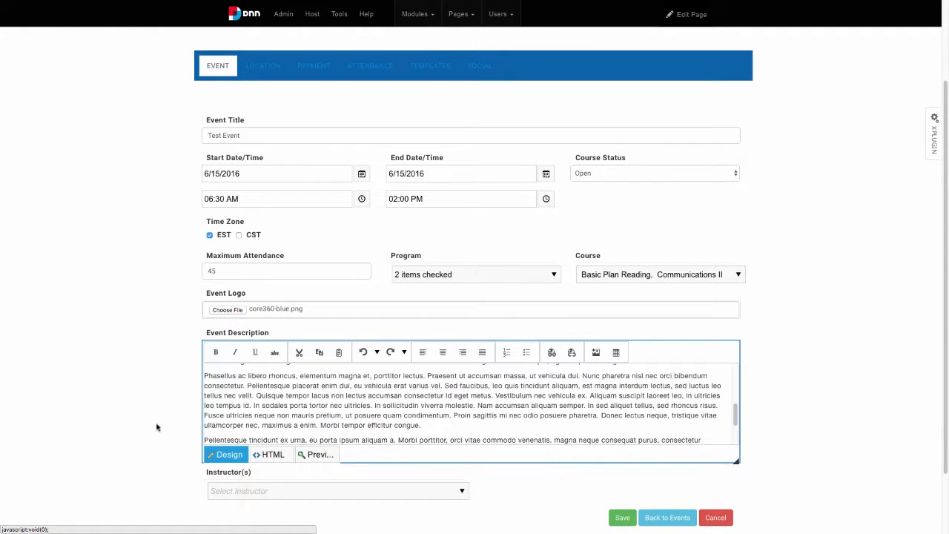
Step: Assign the first listed instructor to the event and save the event details
{"action": "scroll", "coordinate": [155, 426], "scroll_direction": "down", "scroll_amount": 2}
{"action": "left_click", "coordinate": [457, 424]}
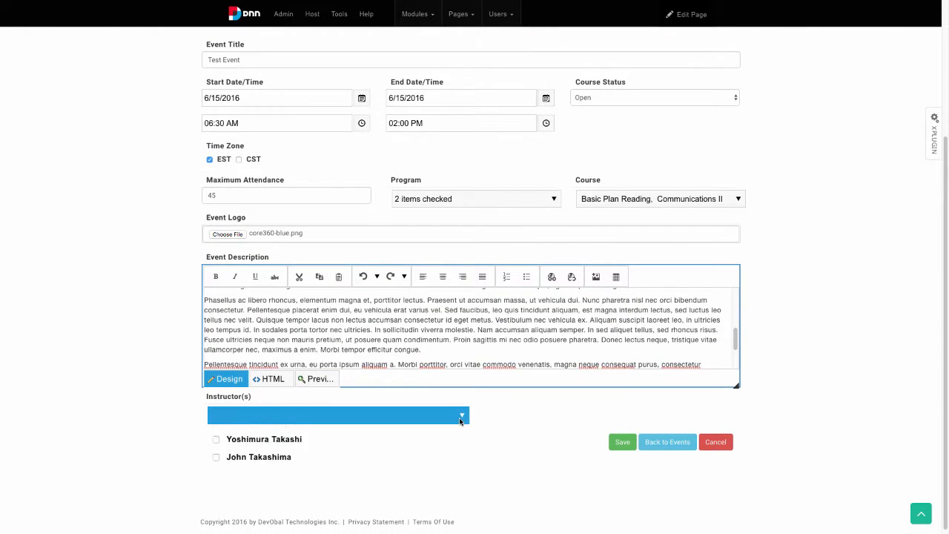
{"action": "left_click", "coordinate": [273, 433]}
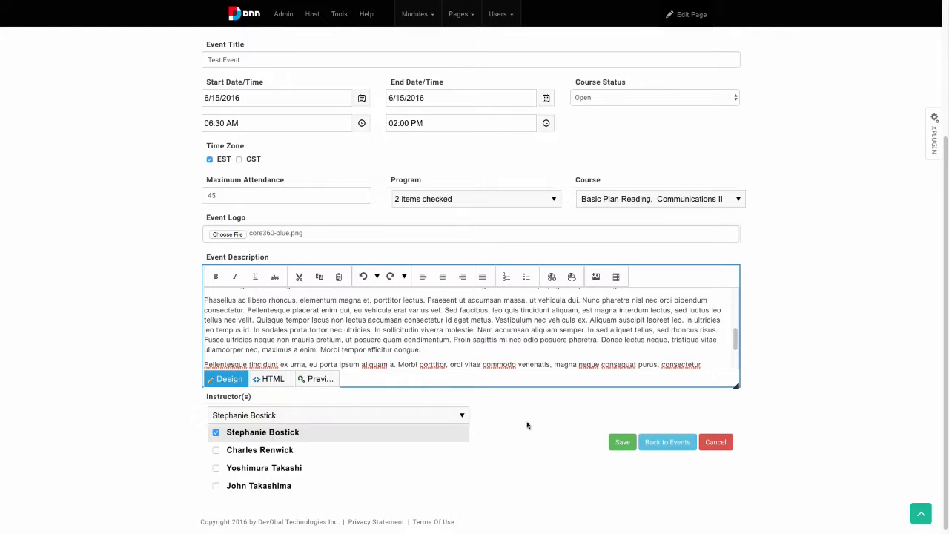
{"action": "left_click", "coordinate": [620, 443]}
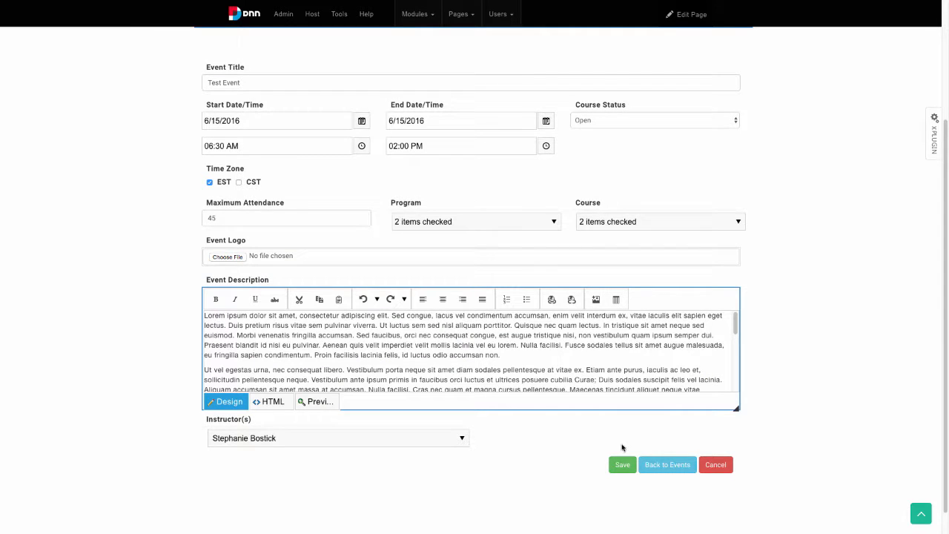
Step: Open the event's location settings and switch the Online Event option on and back off
{"action": "scroll", "coordinate": [775, 390], "scroll_direction": "up", "scroll_amount": 3}
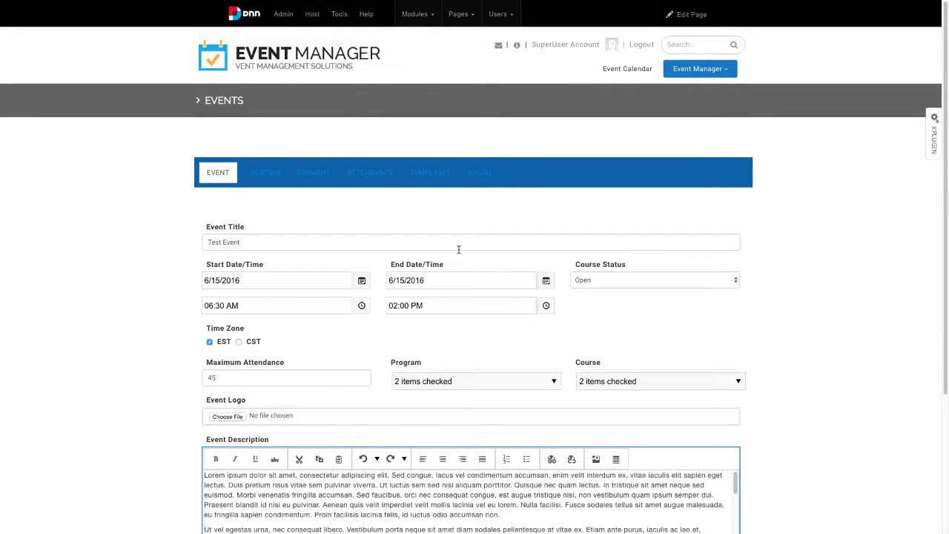
{"action": "left_click", "coordinate": [266, 176]}
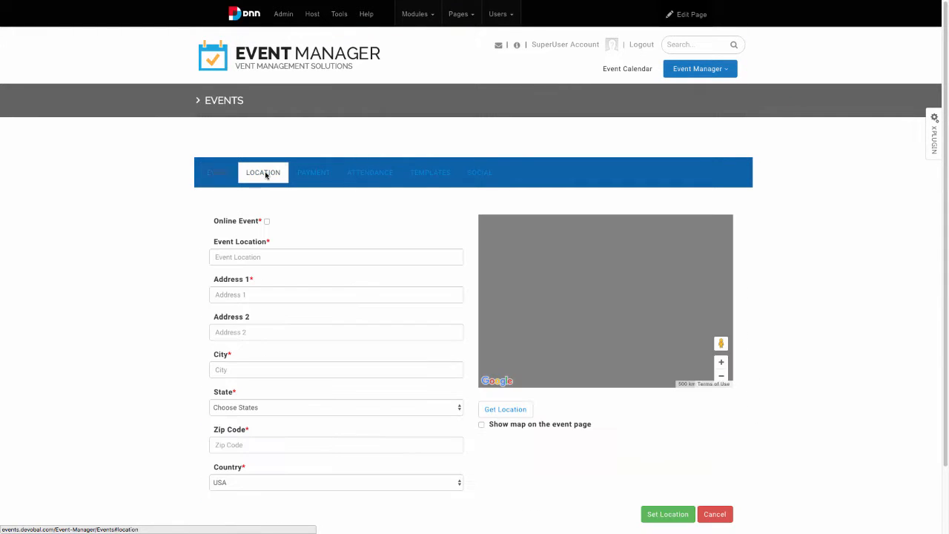
{"action": "left_click", "coordinate": [267, 222]}
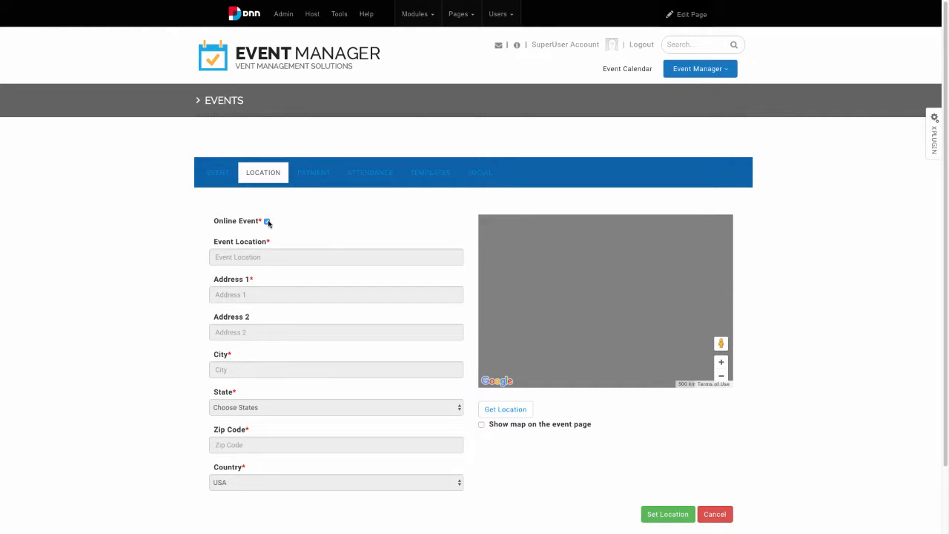
{"action": "left_click", "coordinate": [267, 222]}
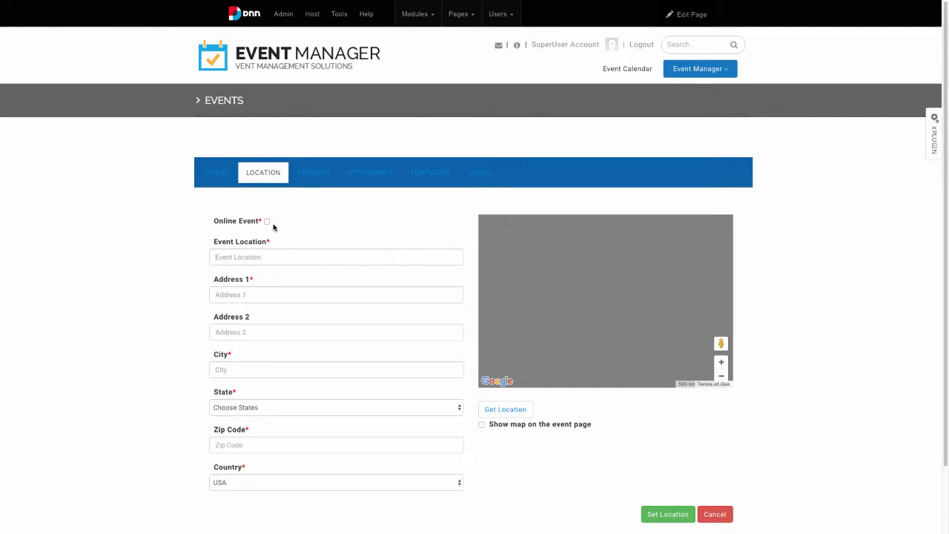
Step: Enter DevObal Technologies as the event location and fill in its street address and city
{"action": "left_click", "coordinate": [285, 255]}
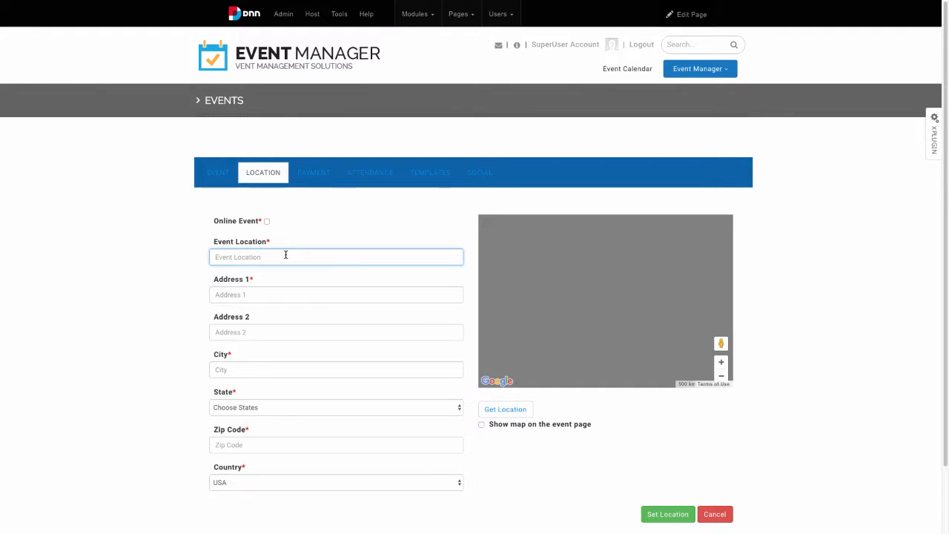
{"action": "type", "text": "DevObal Technologies"}
{"action": "key", "text": "Tab"}
{"action": "type", "text": "1284 Pendleton St"}
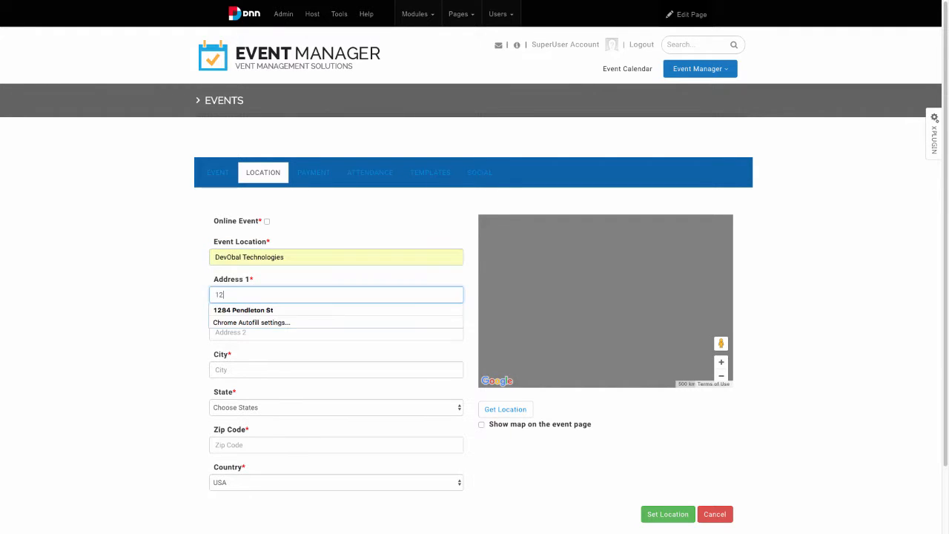
{"action": "key", "text": "Tab"}
{"action": "key", "text": "Tab"}
{"action": "type", "text": "Greenville"}
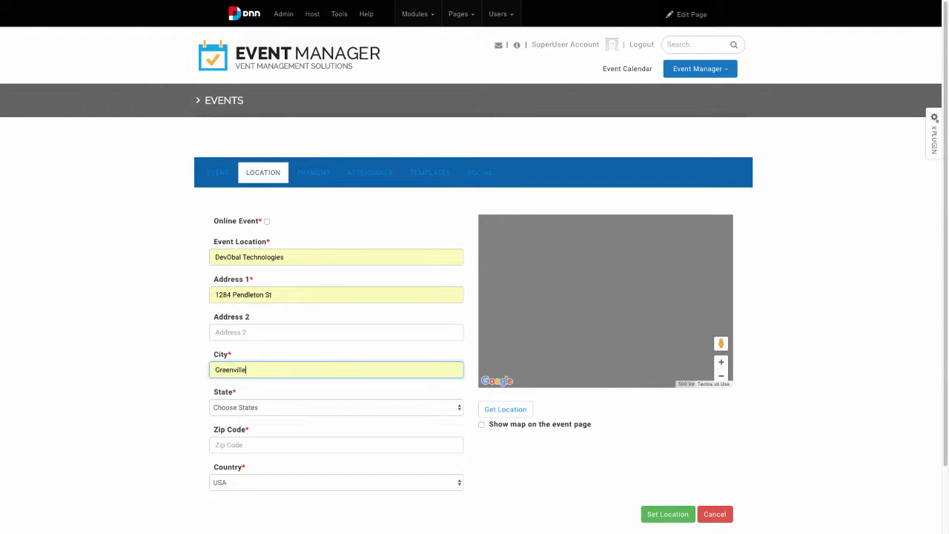
Step: Select South Carolina as the state and fill in the venue's zip code
{"action": "key", "text": "Tab"}
{"action": "key", "text": "s"}
{"action": "key", "text": "space"}
{"action": "key", "text": "Return"}
{"action": "key", "text": "Tab"}
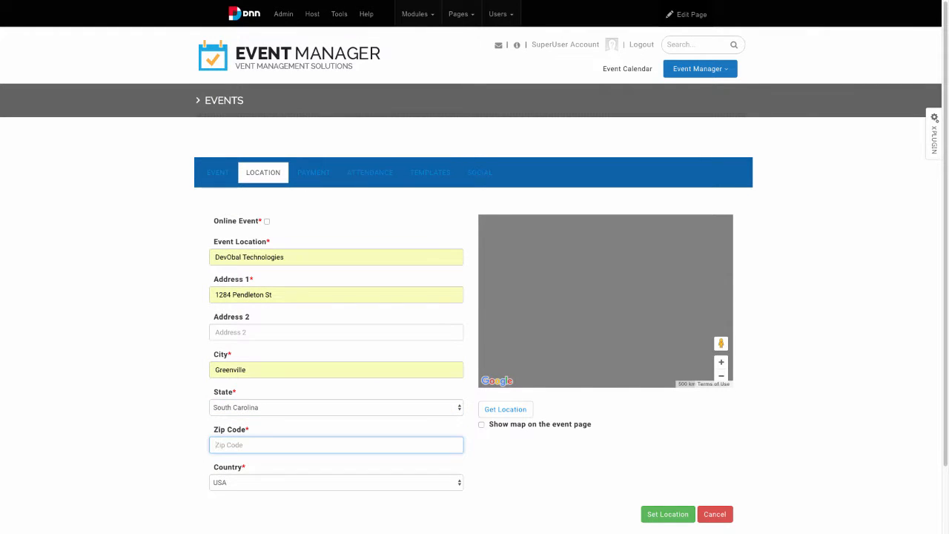
{"action": "type", "text": "29611"}
{"action": "key", "text": "Tab"}
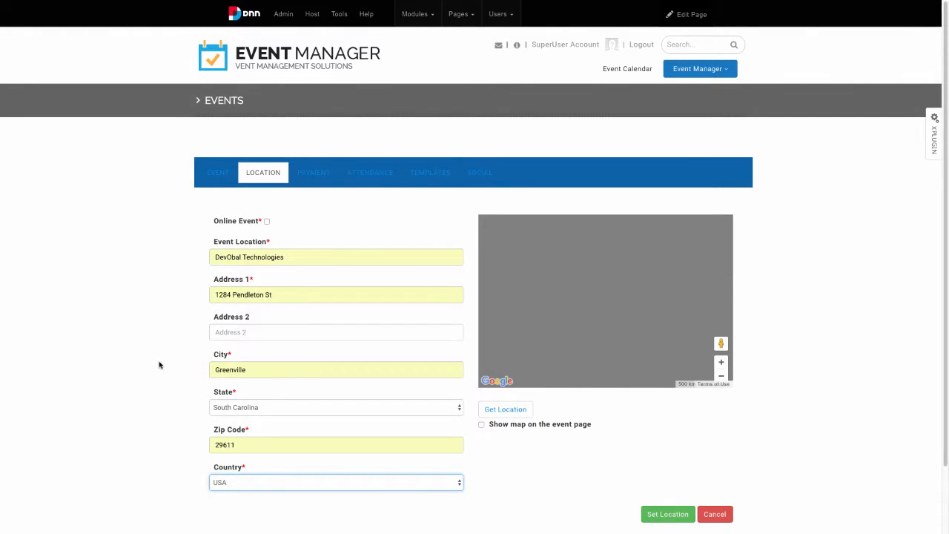
Step: Locate the address on the map, enable showing the map on the event page, and save the location
{"action": "left_click", "coordinate": [520, 409]}
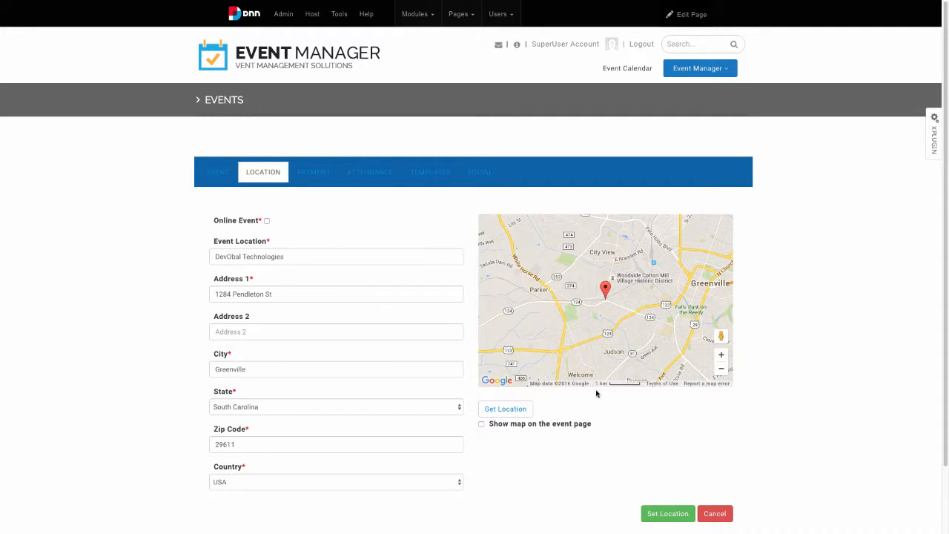
{"action": "left_click", "coordinate": [483, 425]}
{"action": "scroll", "coordinate": [647, 455], "scroll_direction": "down", "scroll_amount": 1}
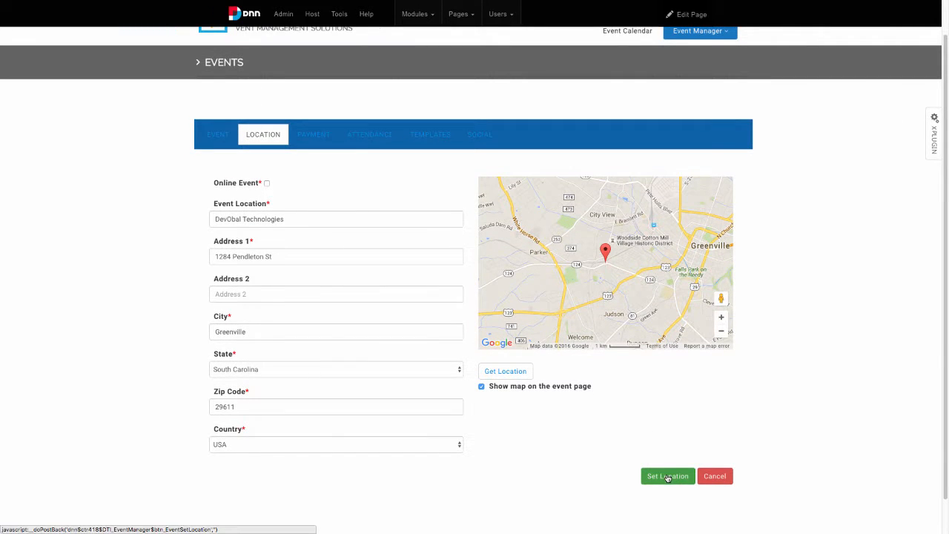
{"action": "left_click", "coordinate": [667, 477]}
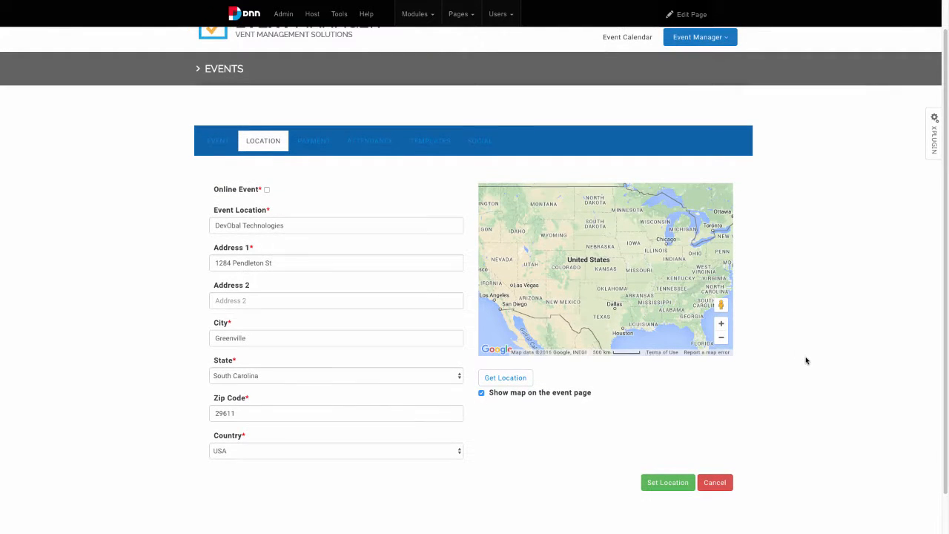
Step: Start a free ticket named "Free Ticket" in the event's payment settings and open its detailed settings
{"action": "left_click", "coordinate": [314, 143]}
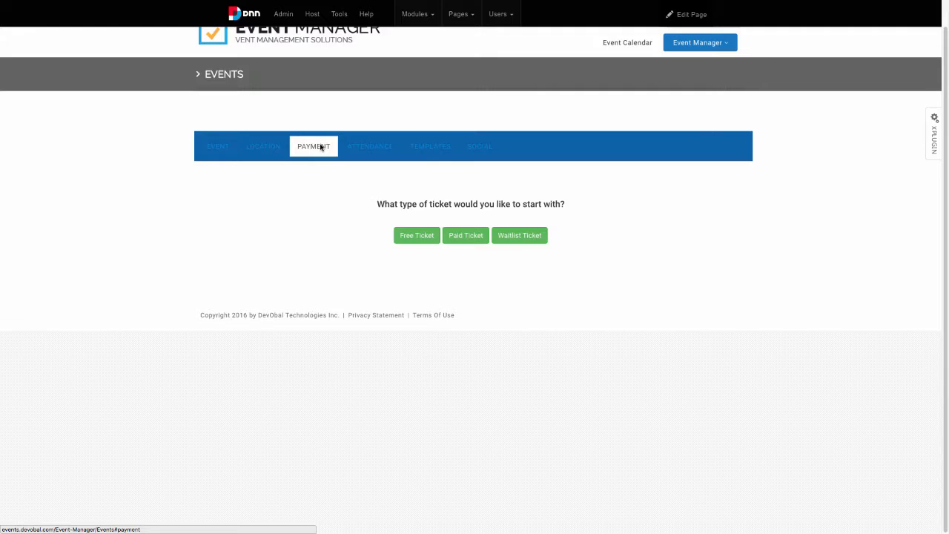
{"action": "left_click", "coordinate": [415, 236]}
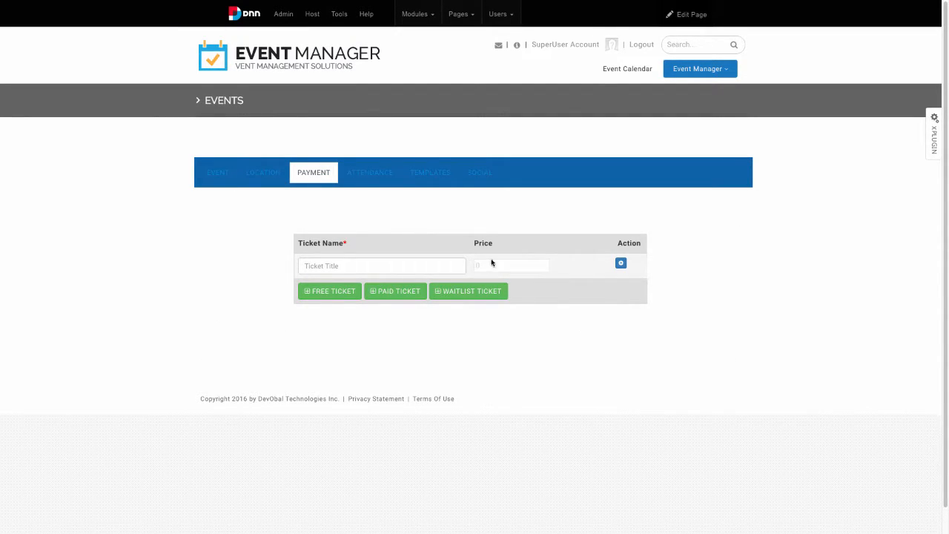
{"action": "left_click", "coordinate": [444, 266]}
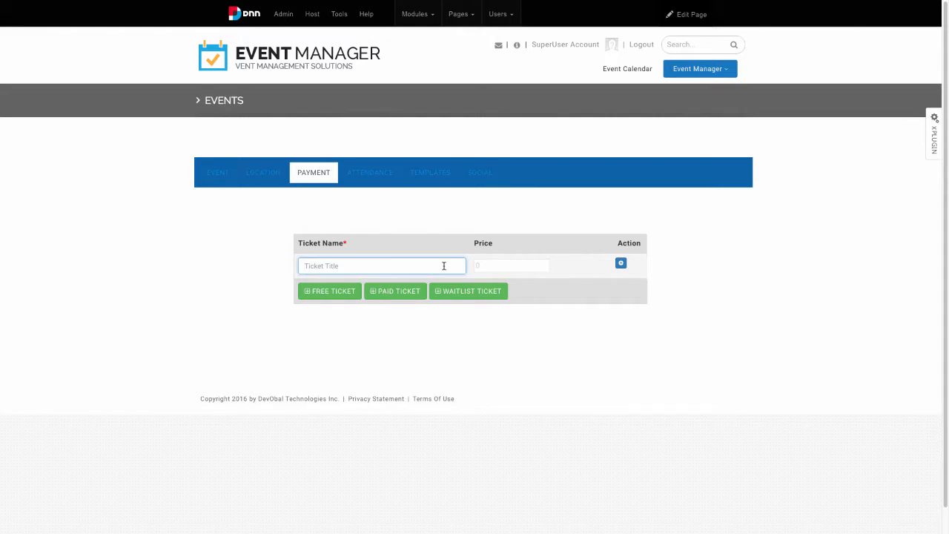
{"action": "type", "text": "Free Ticket"}
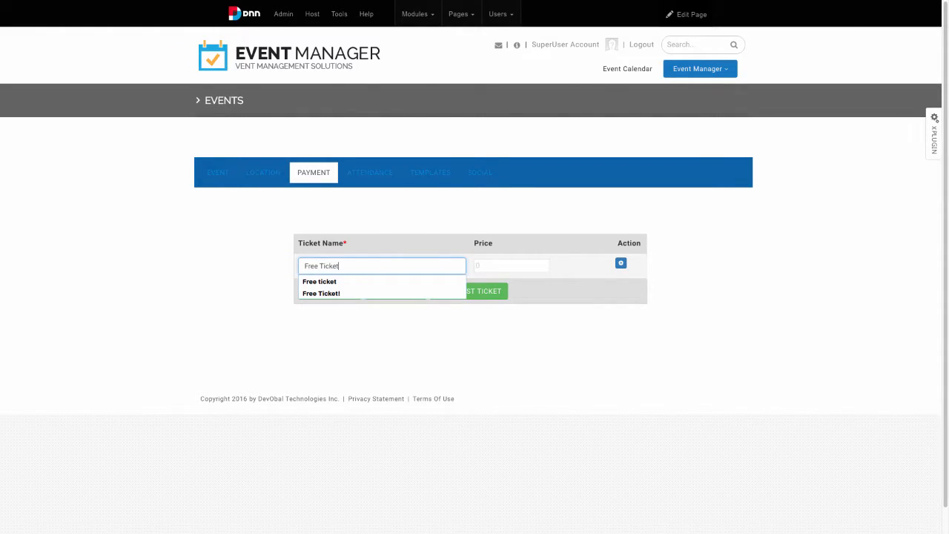
{"action": "left_click", "coordinate": [621, 263]}
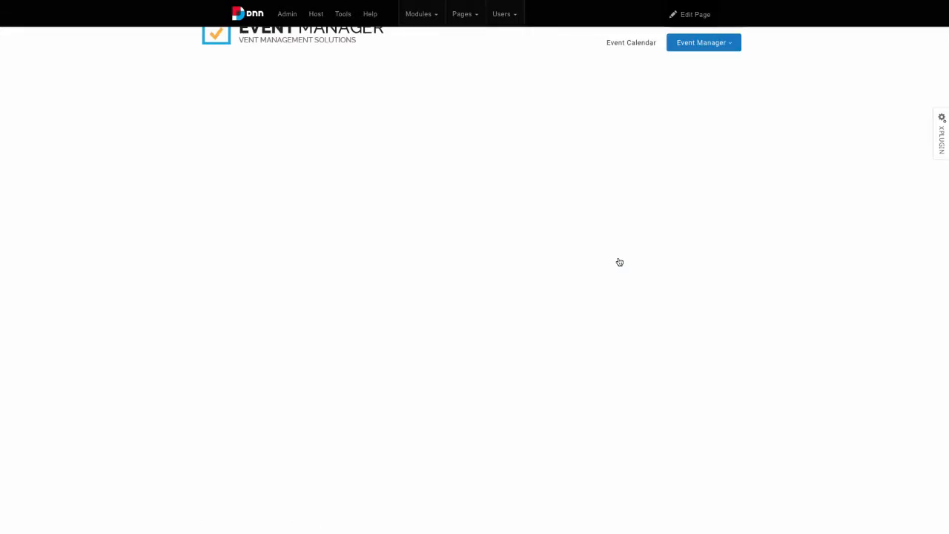
Step: Describe the free ticket as "Ticket Description" and assign it the types 6 - Other, 5 - Federal and 4 - Industry
{"action": "left_click", "coordinate": [598, 230]}
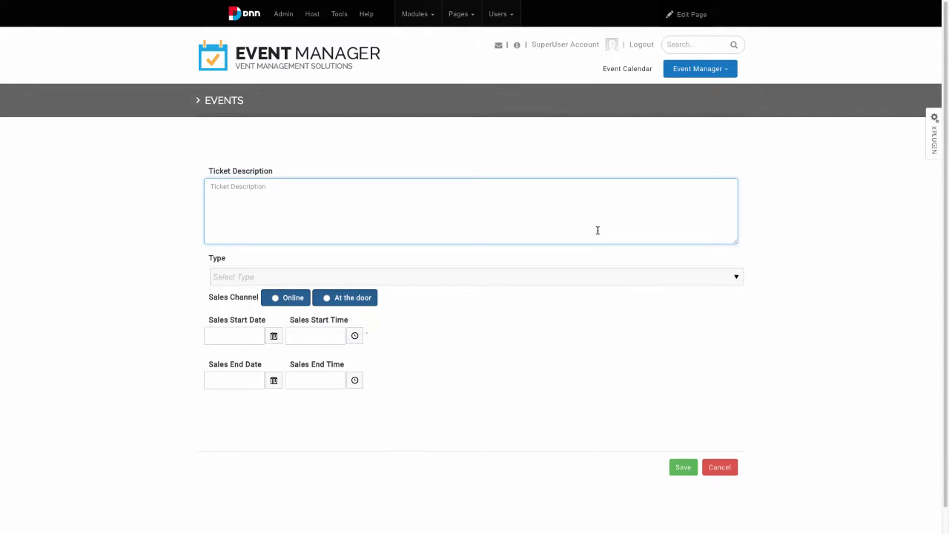
{"action": "type", "text": "Ticket Description"}
{"action": "left_click", "coordinate": [603, 281]}
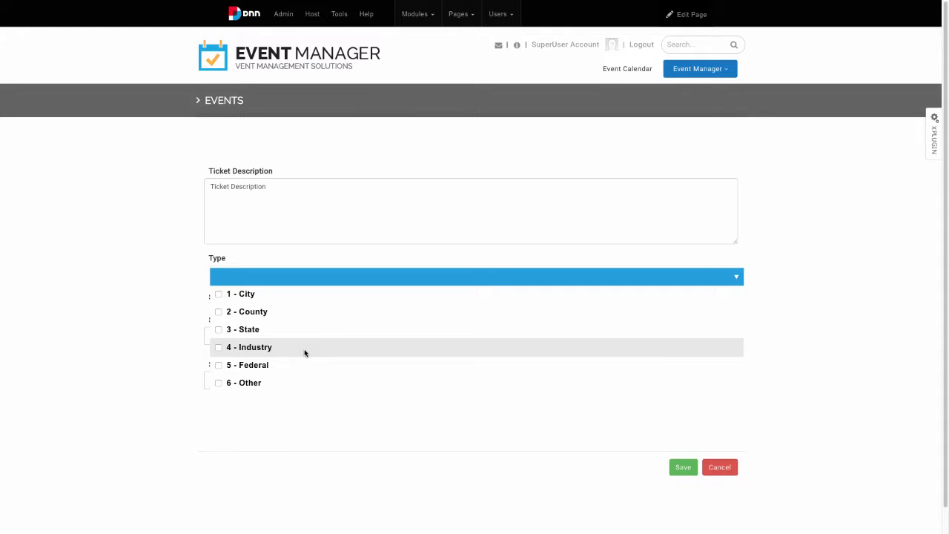
{"action": "left_click", "coordinate": [219, 382]}
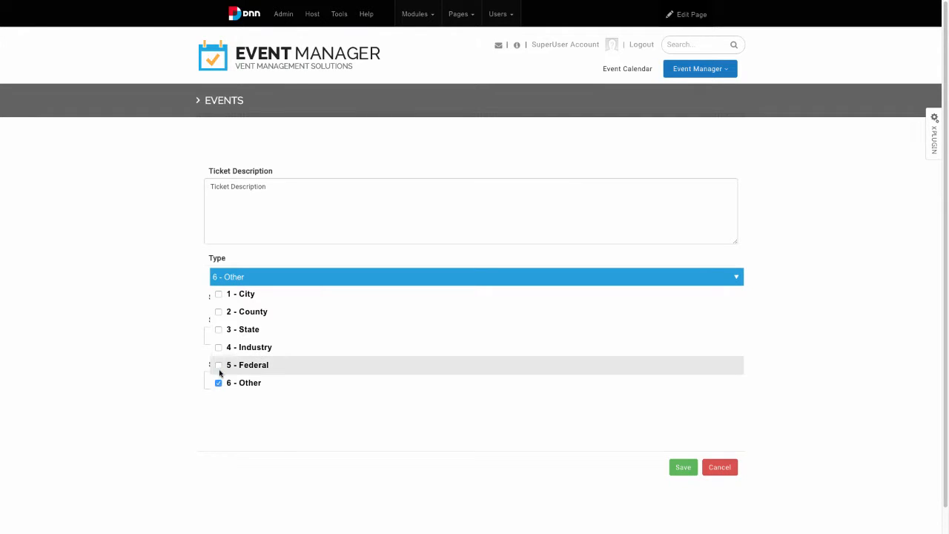
{"action": "left_click", "coordinate": [219, 366]}
{"action": "left_click", "coordinate": [219, 348]}
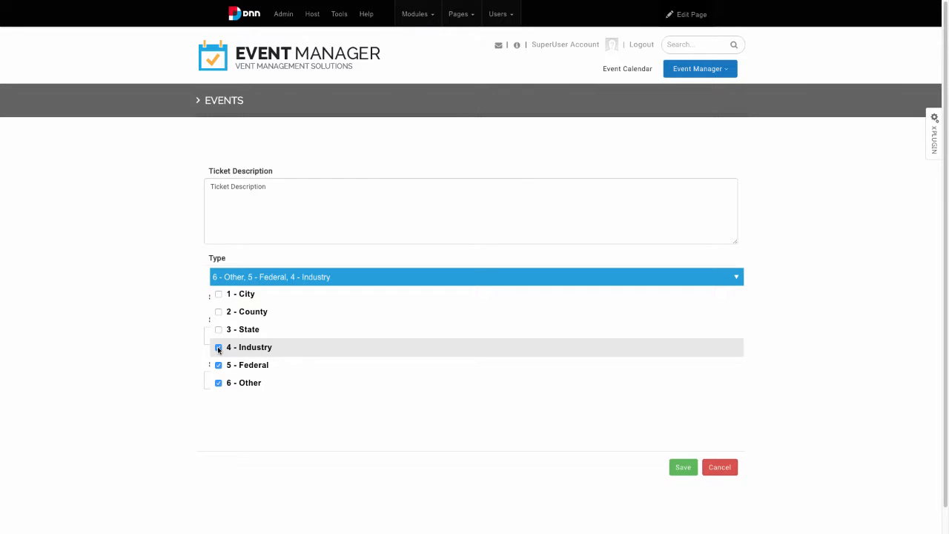
{"action": "left_click", "coordinate": [155, 341]}
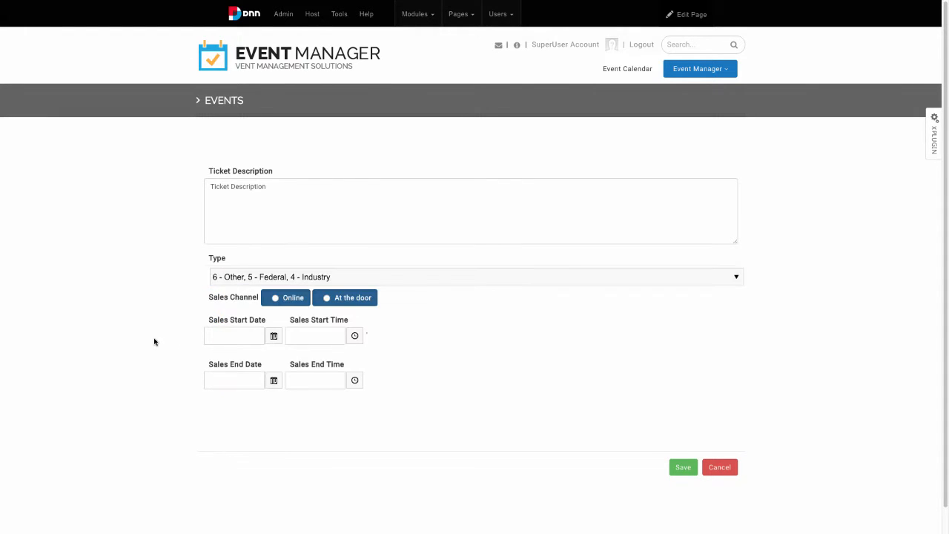
Step: Set the free ticket's sales channel to Online and its sales start to 6/1/2016 at 02:00 AM
{"action": "left_click", "coordinate": [275, 298]}
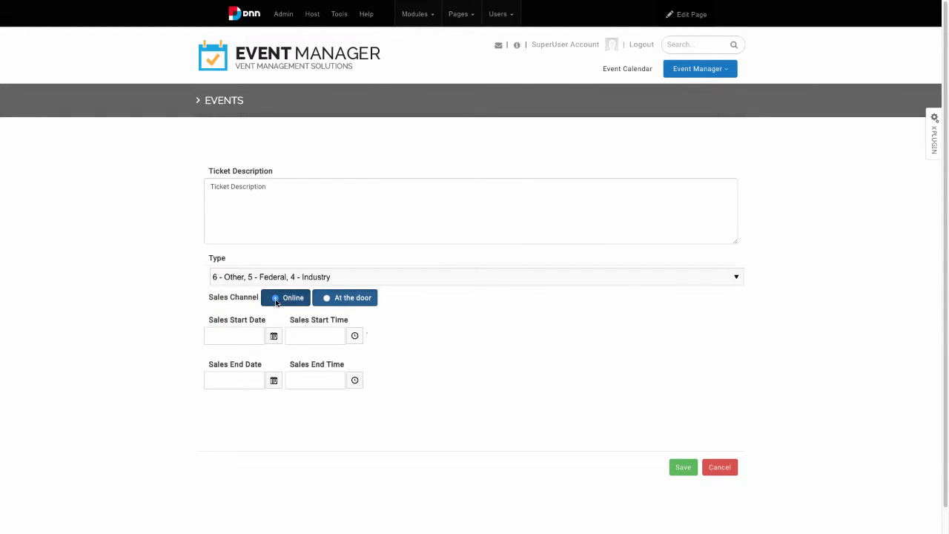
{"action": "left_click", "coordinate": [274, 335]}
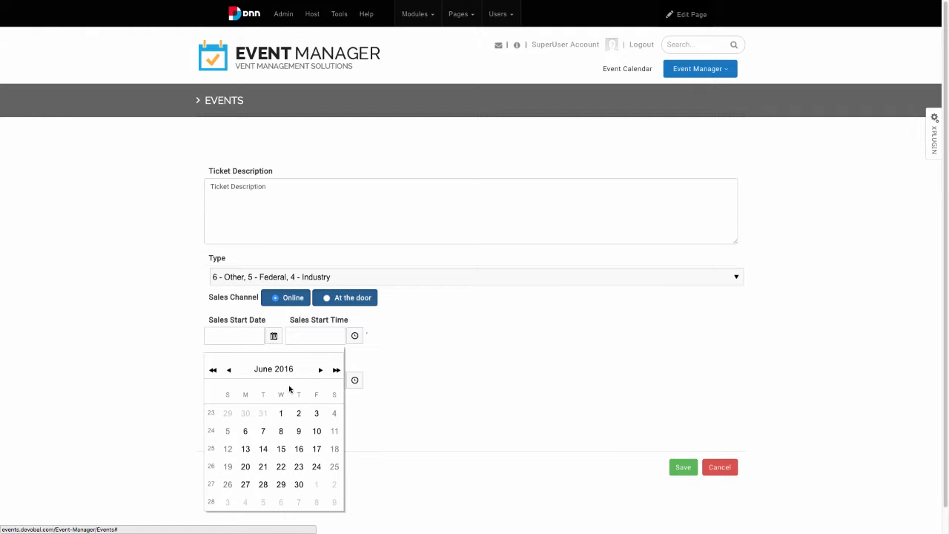
{"action": "left_click", "coordinate": [283, 413]}
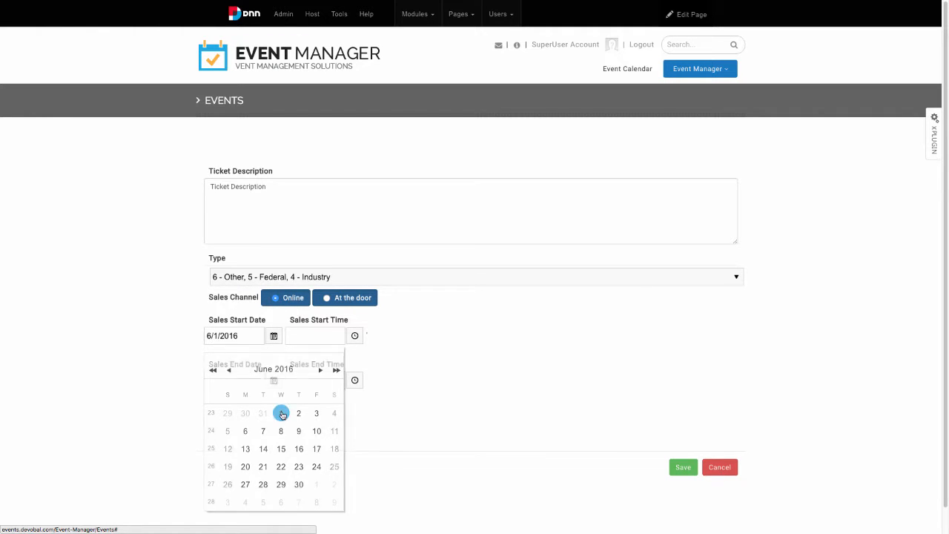
{"action": "left_click", "coordinate": [356, 335]}
{"action": "left_click", "coordinate": [344, 79]}
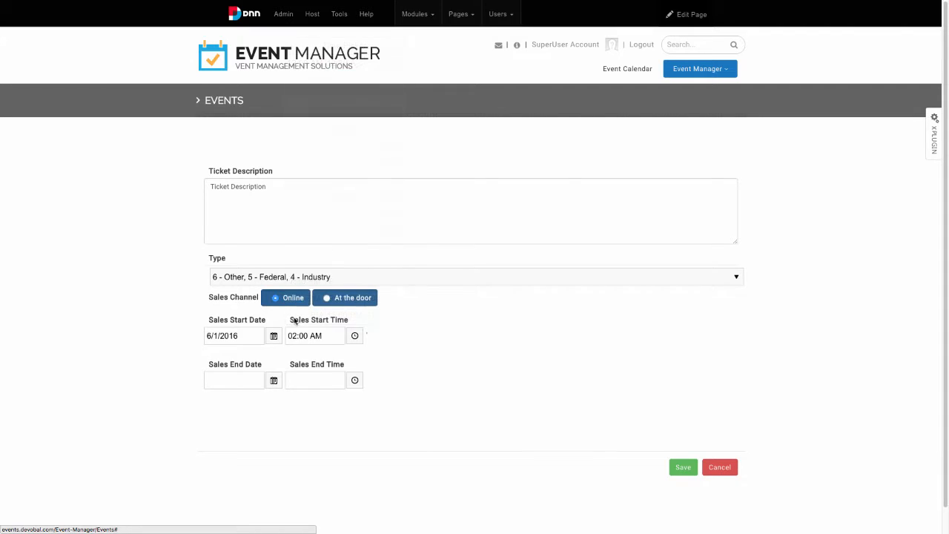
Step: Set the free ticket's sales end to 6/30/2016 at 11:00 PM and save the ticket
{"action": "left_click", "coordinate": [274, 380]}
{"action": "left_click", "coordinate": [299, 341]}
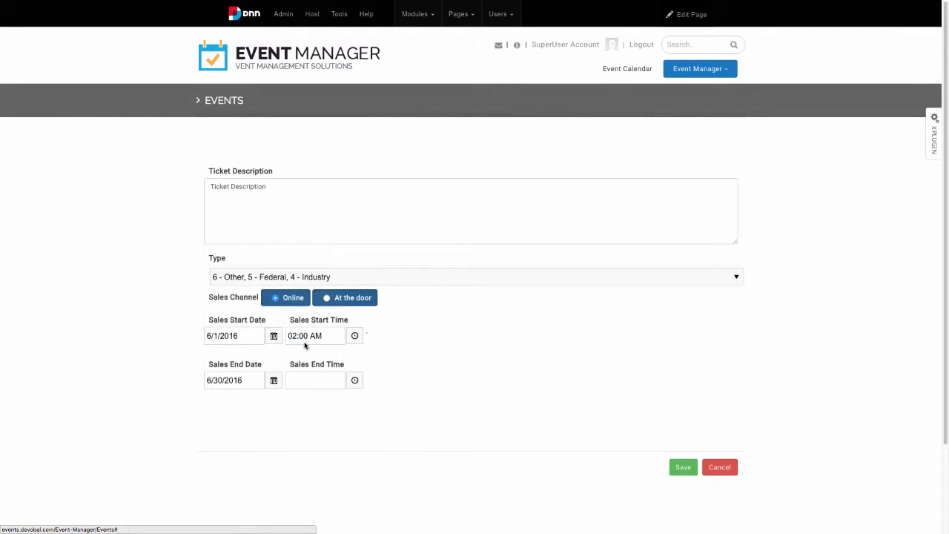
{"action": "left_click", "coordinate": [357, 381]}
{"action": "left_click", "coordinate": [345, 363]}
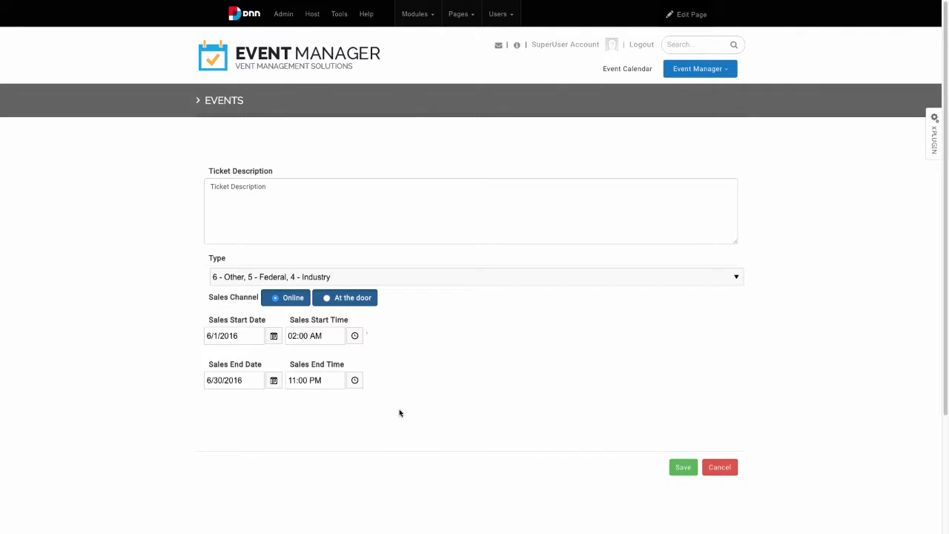
{"action": "left_click", "coordinate": [683, 468]}
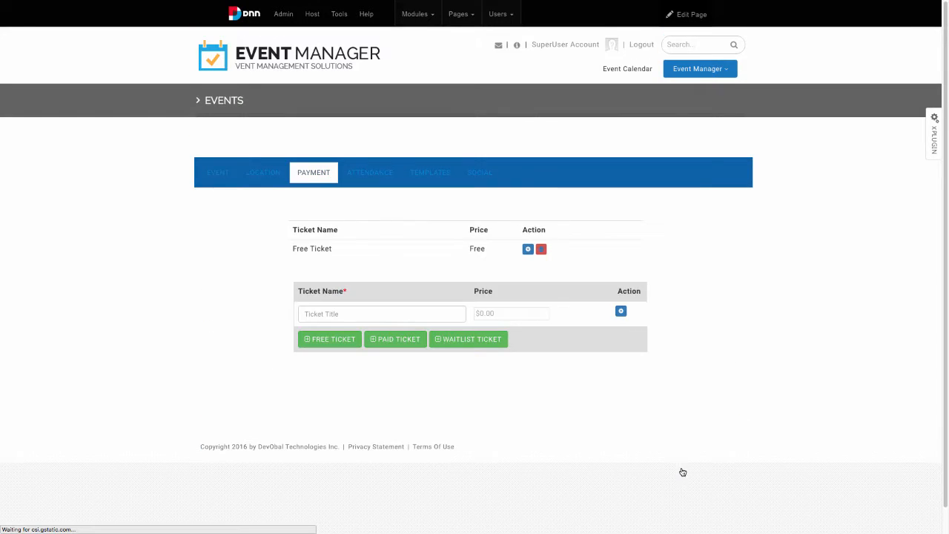
Step: Start a paid ticket named "Paid Ticket" with a price of 25 and open its detailed settings
{"action": "left_click", "coordinate": [399, 339]}
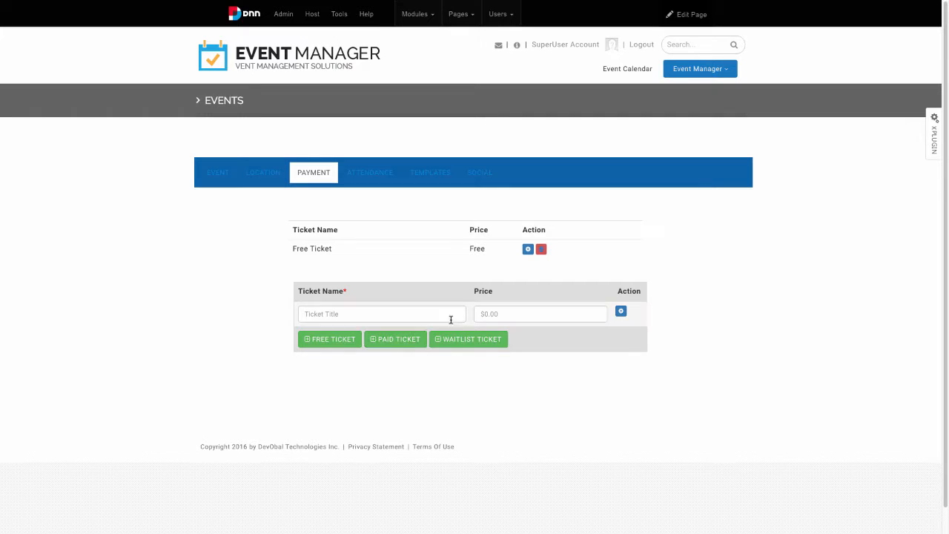
{"action": "left_click", "coordinate": [503, 317]}
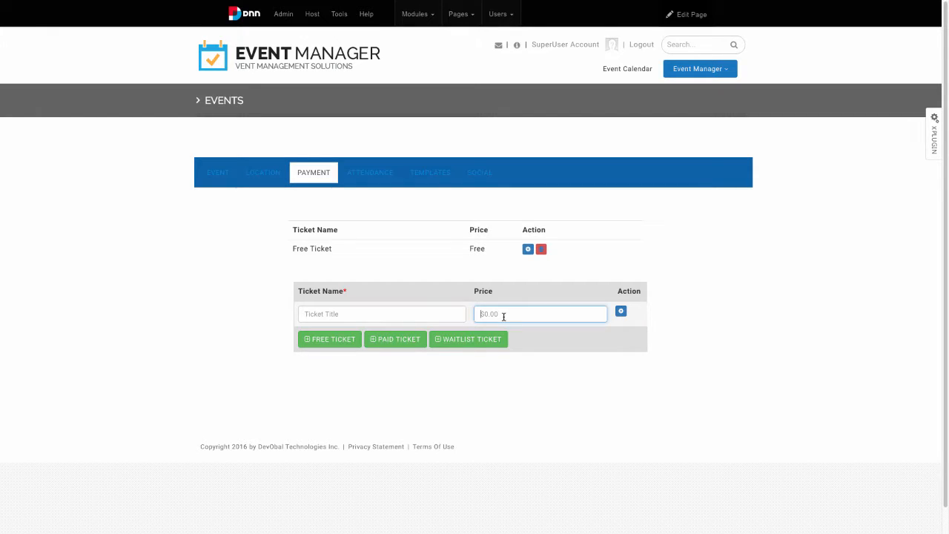
{"action": "left_click", "coordinate": [452, 313]}
{"action": "type", "text": "Paid Ticket"}
{"action": "left_click", "coordinate": [576, 317]}
{"action": "type", "text": "25"}
{"action": "left_click", "coordinate": [557, 330]}
{"action": "left_click", "coordinate": [622, 313]}
Step: Describe the paid ticket as "Ticket Description" and assign it the types 1 - City, 2 - County and 3 - State
{"action": "left_click", "coordinate": [422, 208]}
{"action": "type", "text": "Ticket D"}
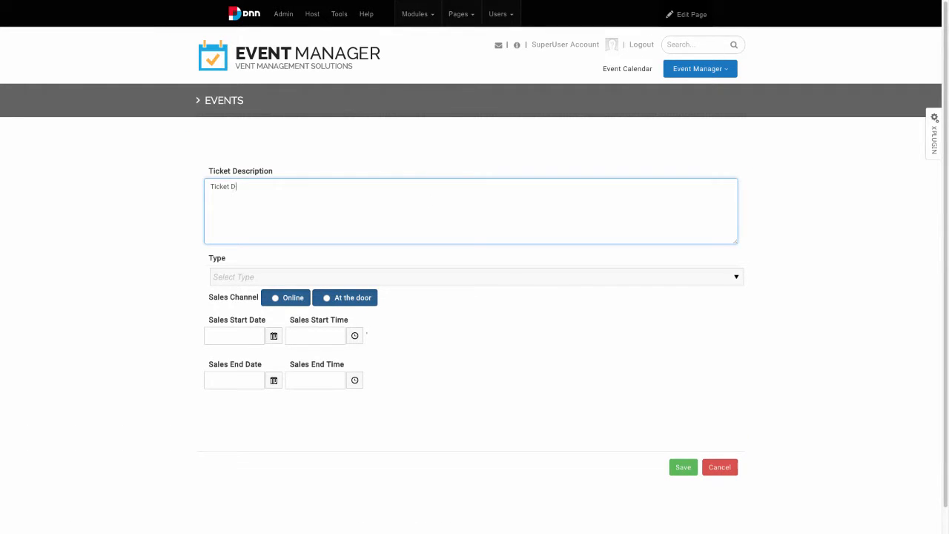
{"action": "type", "text": "escription"}
{"action": "left_click", "coordinate": [433, 277]}
{"action": "left_click", "coordinate": [244, 292]}
{"action": "left_click", "coordinate": [254, 309]}
{"action": "left_click", "coordinate": [246, 329]}
{"action": "left_click", "coordinate": [140, 290]}
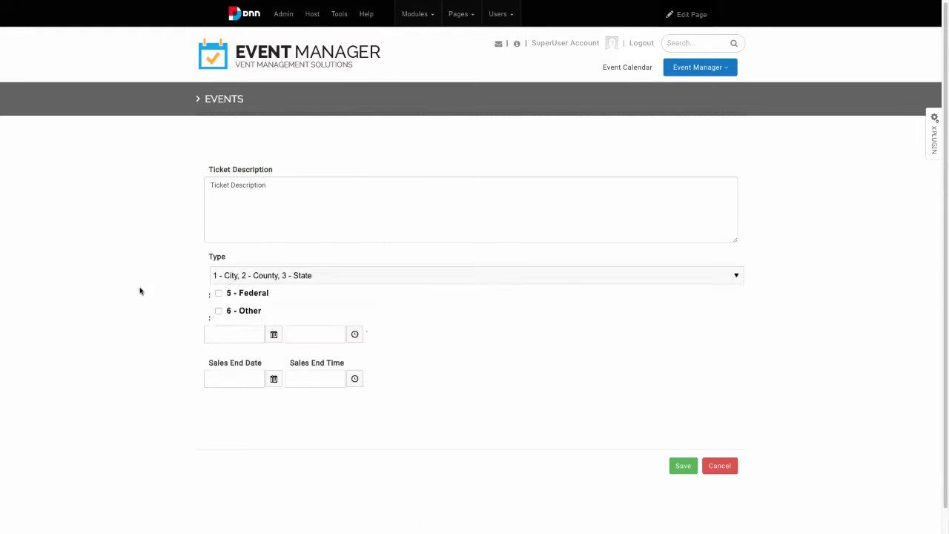
Step: Set the paid ticket's sales channel to Online and its sales start to 6/1/2016 at 02:00 AM
{"action": "left_click", "coordinate": [277, 297]}
{"action": "left_click", "coordinate": [274, 334]}
{"action": "left_click", "coordinate": [282, 411]}
{"action": "left_click", "coordinate": [355, 334]}
{"action": "left_click", "coordinate": [339, 79]}
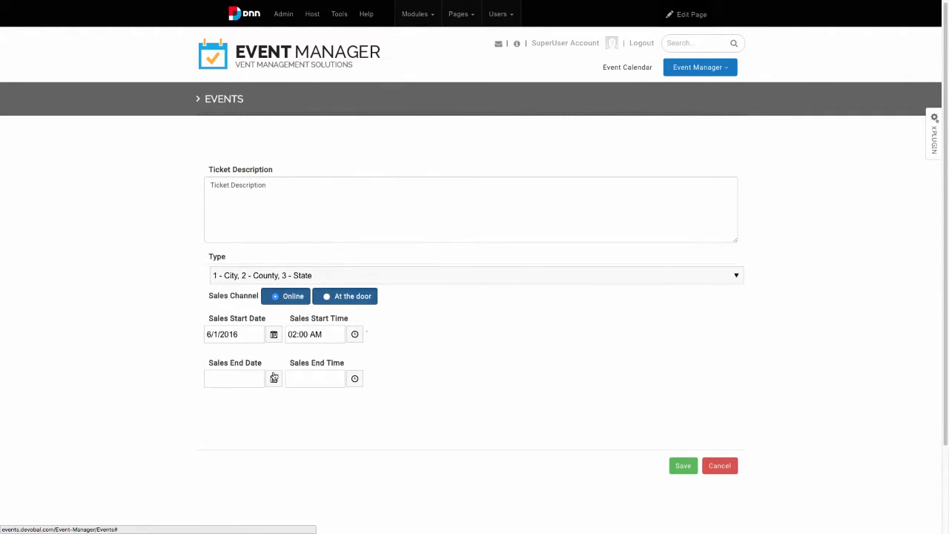
Step: Choose the paid ticket's sales end date and time and save the ticket
{"action": "left_click", "coordinate": [274, 380]}
{"action": "left_click", "coordinate": [299, 340]}
{"action": "left_click", "coordinate": [355, 379]}
{"action": "left_click", "coordinate": [305, 358]}
{"action": "left_click", "coordinate": [682, 466]}
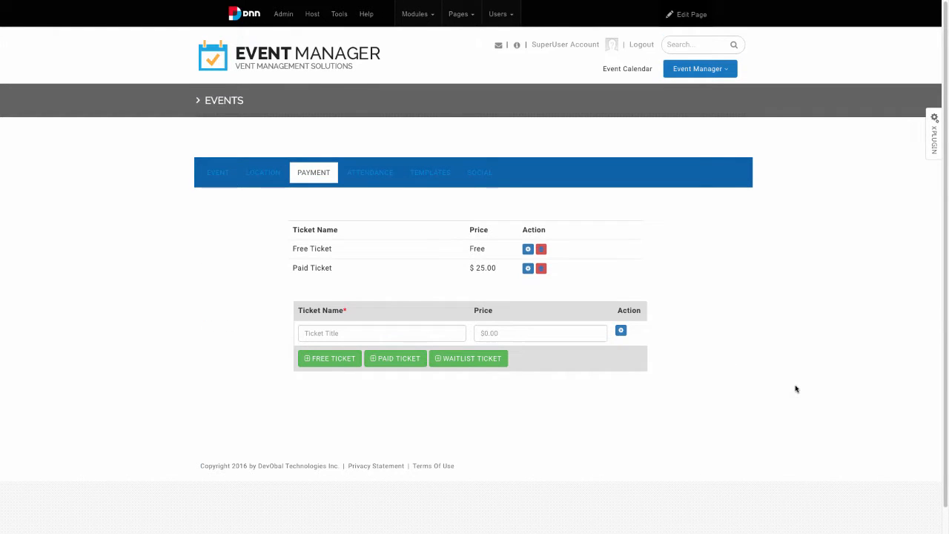
Step: Start a waitlist ticket named "Waitlist Ticket" and enter "Ticket Description" as its description
{"action": "left_click", "coordinate": [475, 358]}
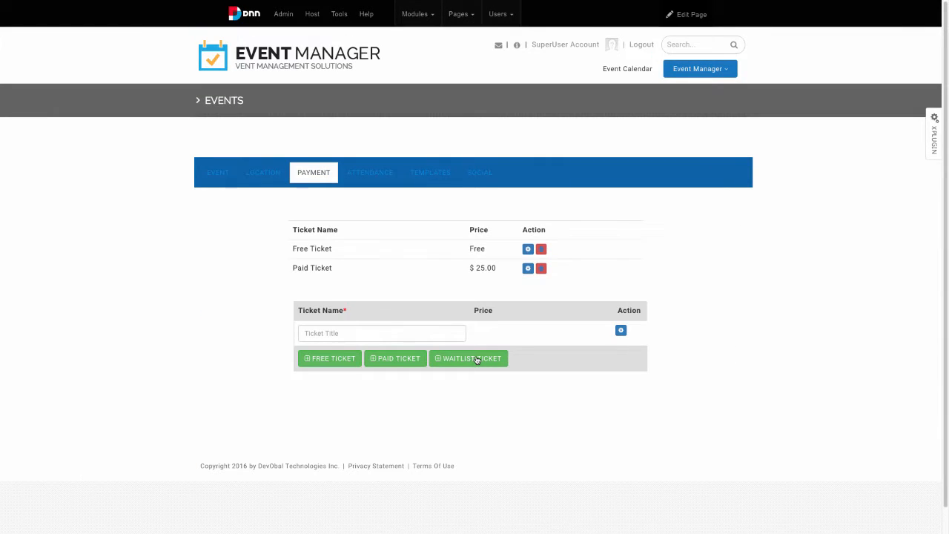
{"action": "left_click", "coordinate": [435, 333]}
{"action": "type", "text": "Waitlist Ticket"}
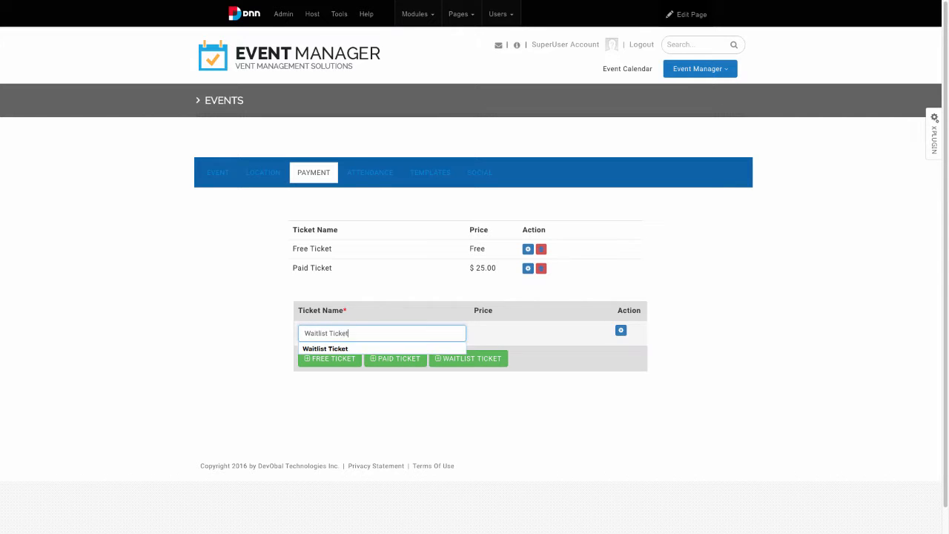
{"action": "key", "text": "Down"}
{"action": "key", "text": "Return"}
{"action": "left_click", "coordinate": [621, 331]}
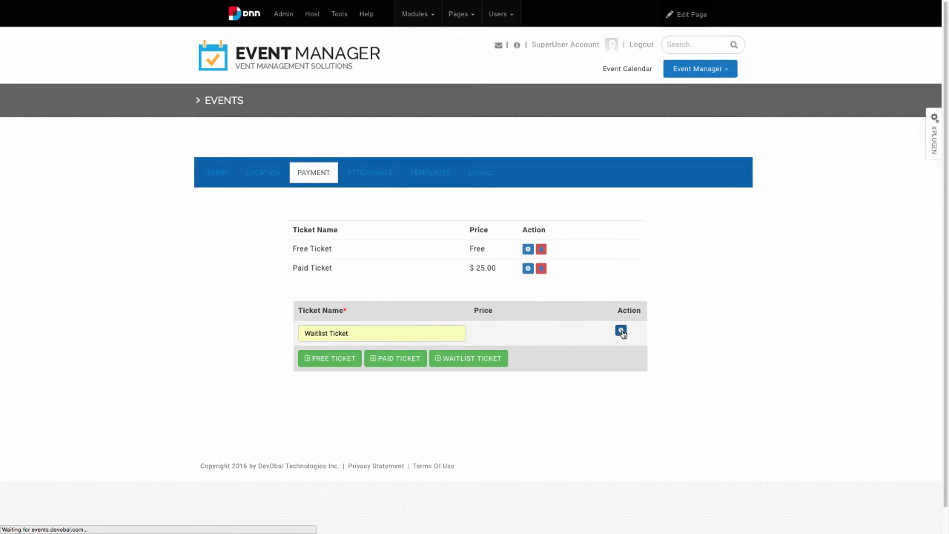
{"action": "left_click", "coordinate": [563, 223]}
{"action": "type", "text": "Ticket Description"}
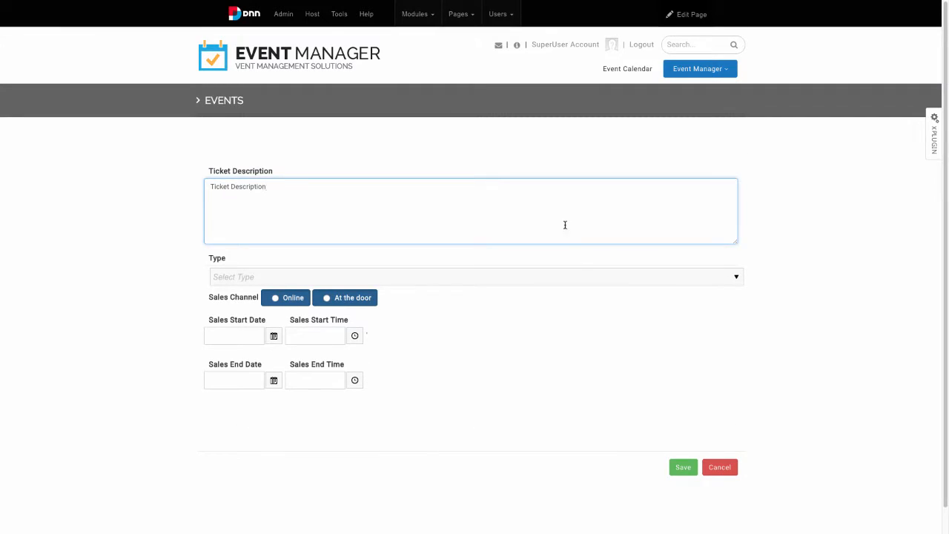
Step: Assign the waitlist ticket the types 1 - City, 2 - County, 4 - Industry, 5 - Federal and 6 - Other
{"action": "left_click", "coordinate": [371, 277]}
{"action": "left_click", "coordinate": [240, 293]}
{"action": "left_click", "coordinate": [247, 311]}
{"action": "left_click", "coordinate": [249, 347]}
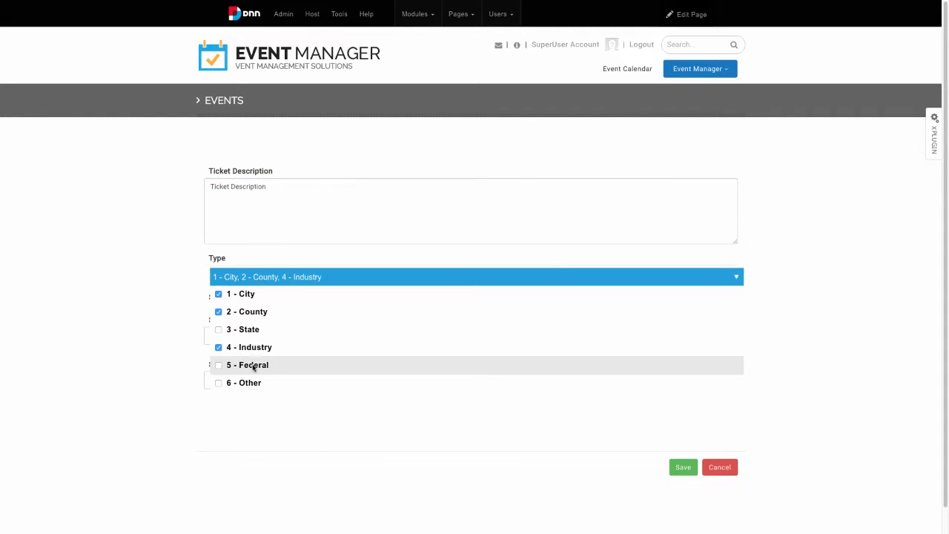
{"action": "left_click", "coordinate": [247, 365]}
{"action": "left_click", "coordinate": [244, 383]}
{"action": "left_click", "coordinate": [153, 344]}
Step: Set the waitlist ticket's sales channel to Online and its sales start to 6/1/2016 at 02:00 AM
{"action": "left_click", "coordinate": [274, 336]}
{"action": "left_click", "coordinate": [281, 413]}
{"action": "left_click", "coordinate": [355, 336]}
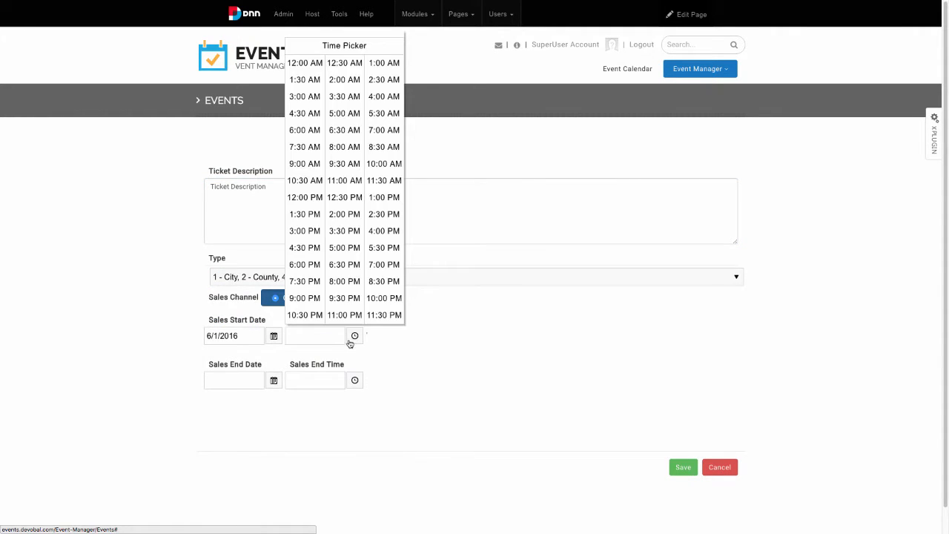
{"action": "left_click", "coordinate": [345, 79]}
Step: Set the waitlist ticket's sales end to 6/30/2016 at 11:00 PM and save the ticket
{"action": "left_click", "coordinate": [273, 381]}
{"action": "left_click", "coordinate": [299, 341]}
{"action": "left_click", "coordinate": [354, 381]}
{"action": "left_click", "coordinate": [352, 365]}
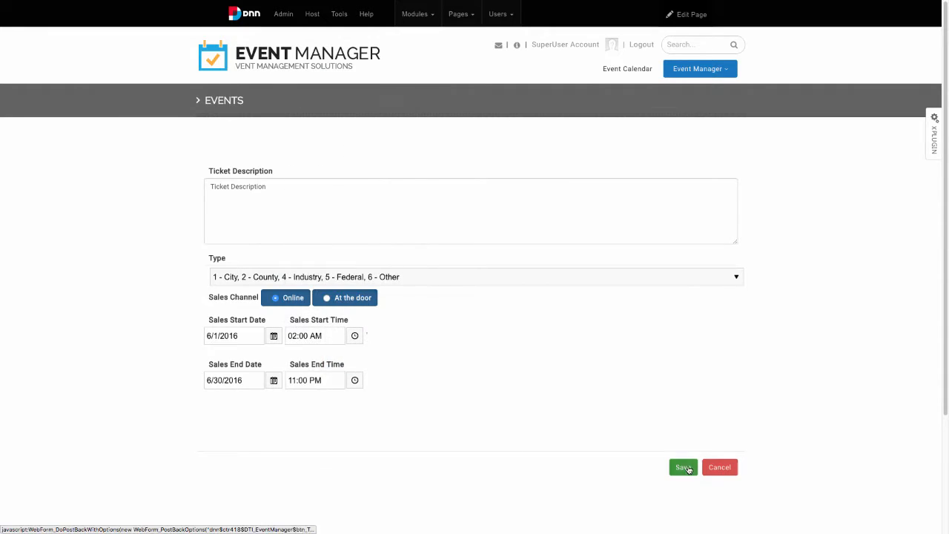
{"action": "left_click", "coordinate": [686, 467]}
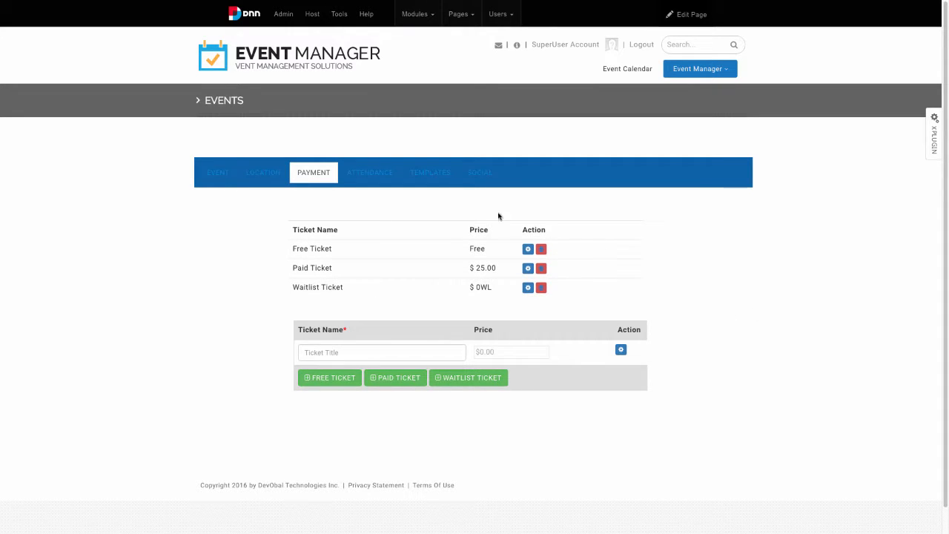
Step: Enable attendance for the event with Pass/Fail grading and save the attendance settings
{"action": "left_click", "coordinate": [370, 172]}
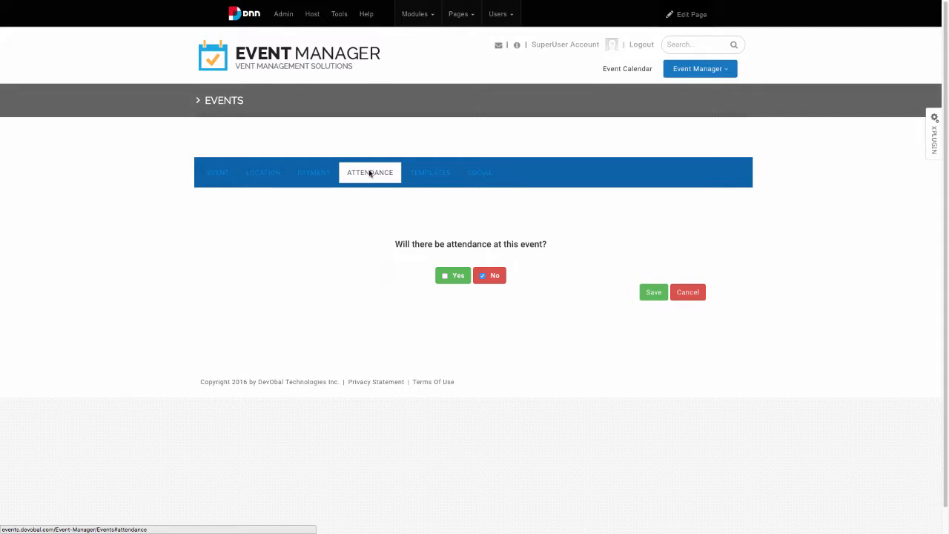
{"action": "left_click", "coordinate": [458, 276]}
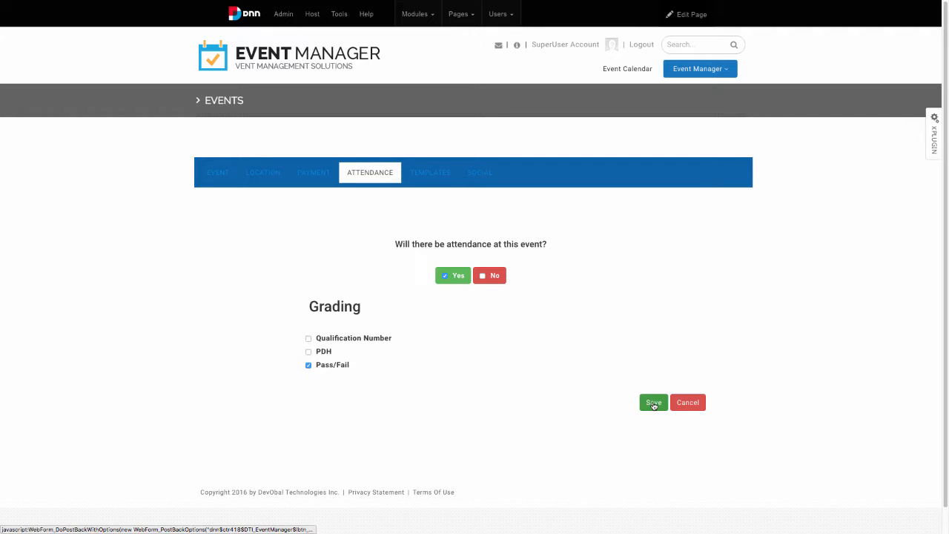
{"action": "left_click", "coordinate": [654, 404]}
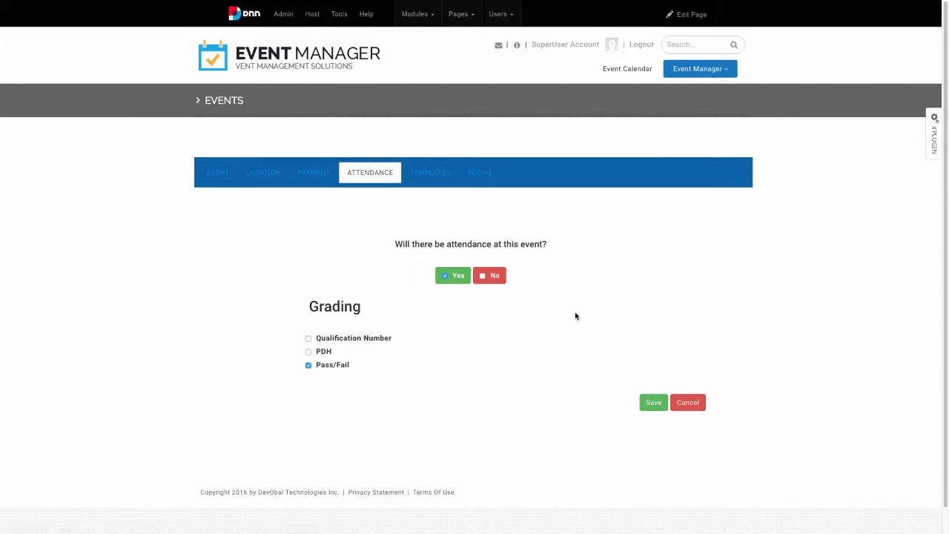
Step: Attach the Confirmation Letter, User Register - User - Daily, Attendance and Invoice email templates plus the Attendance Certificate to the event, saving each set
{"action": "left_click", "coordinate": [438, 175]}
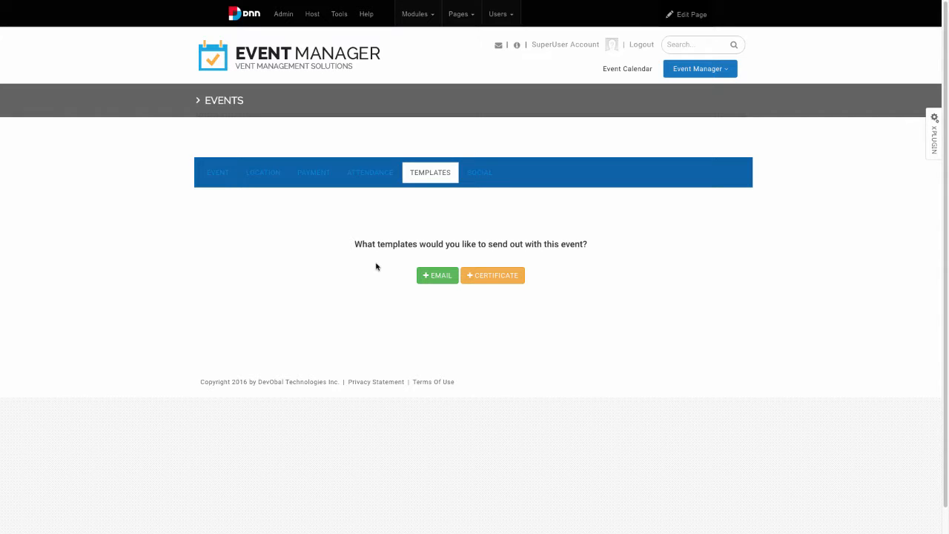
{"action": "left_click", "coordinate": [442, 278]}
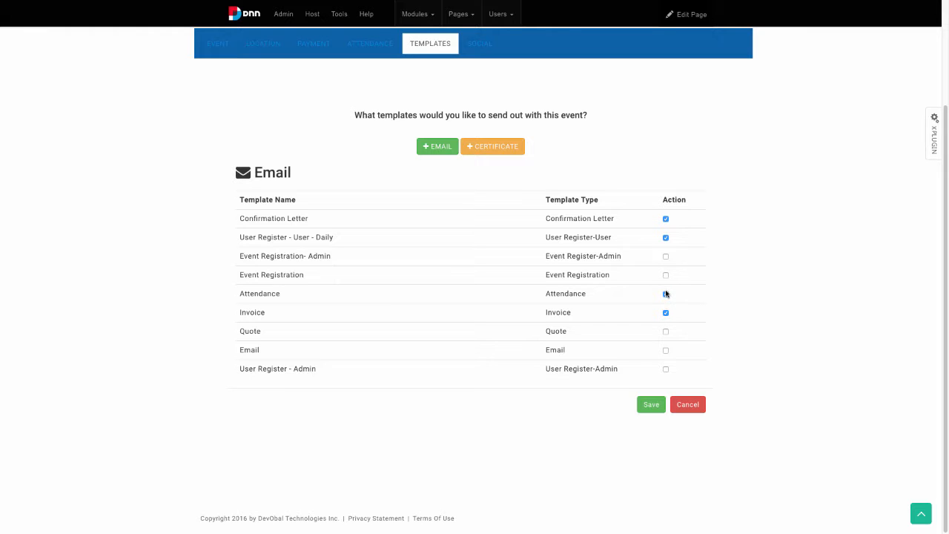
{"action": "left_click", "coordinate": [651, 406]}
{"action": "left_click", "coordinate": [503, 148]}
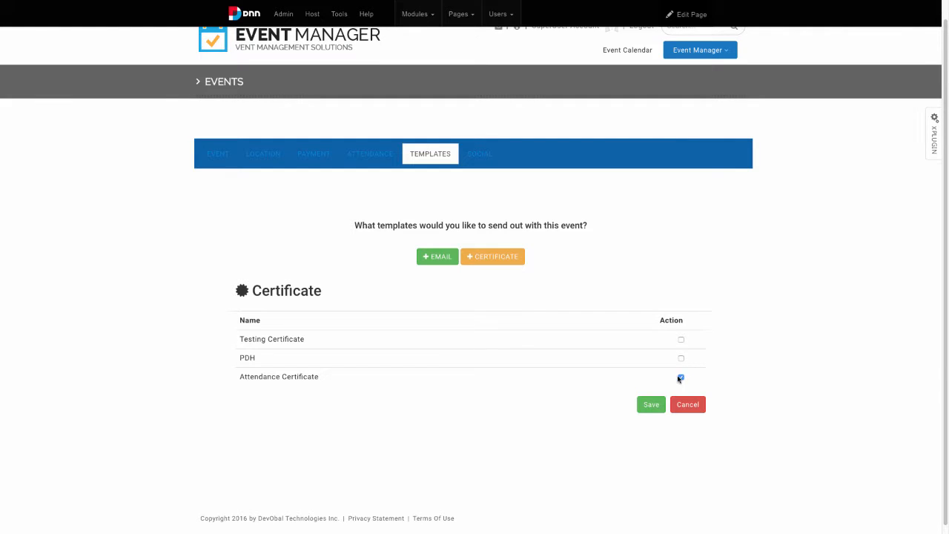
{"action": "left_click", "coordinate": [652, 405]}
Step: Update the event's social settings and return to the list of events
{"action": "left_click", "coordinate": [488, 158]}
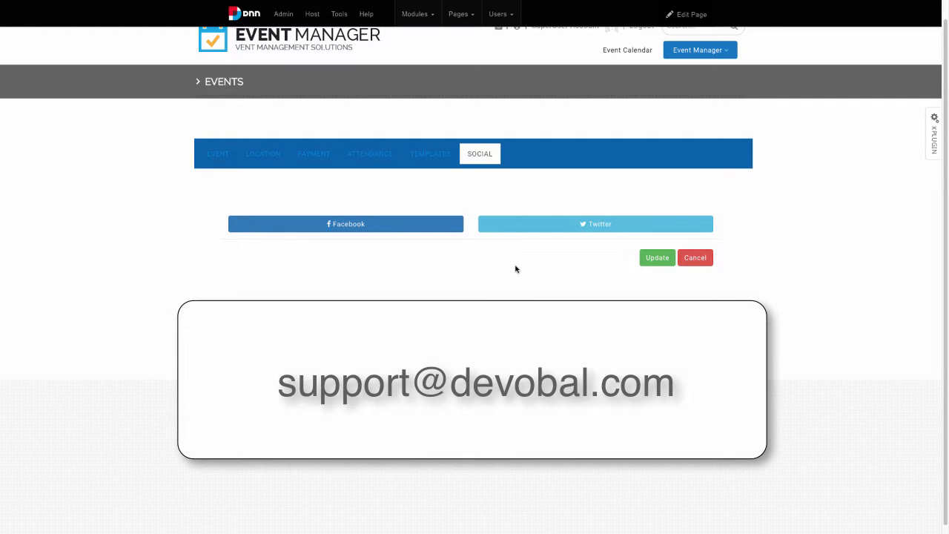
{"action": "left_click", "coordinate": [656, 259]}
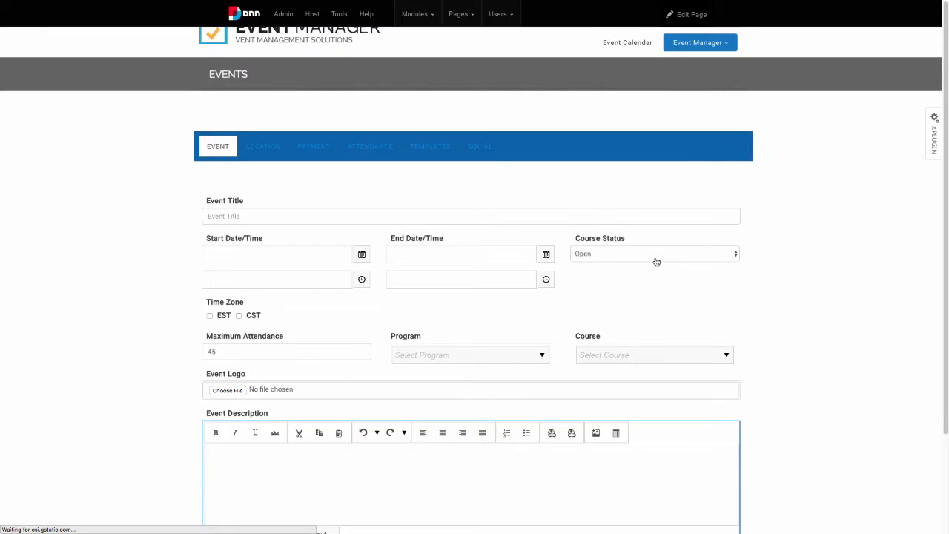
{"action": "mouse_move", "coordinate": [710, 70]}
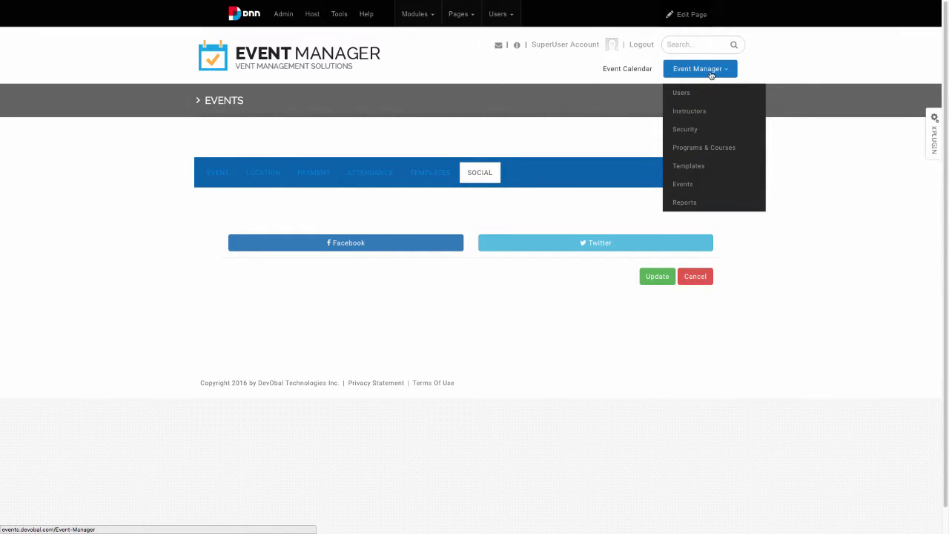
{"action": "left_click", "coordinate": [684, 184]}
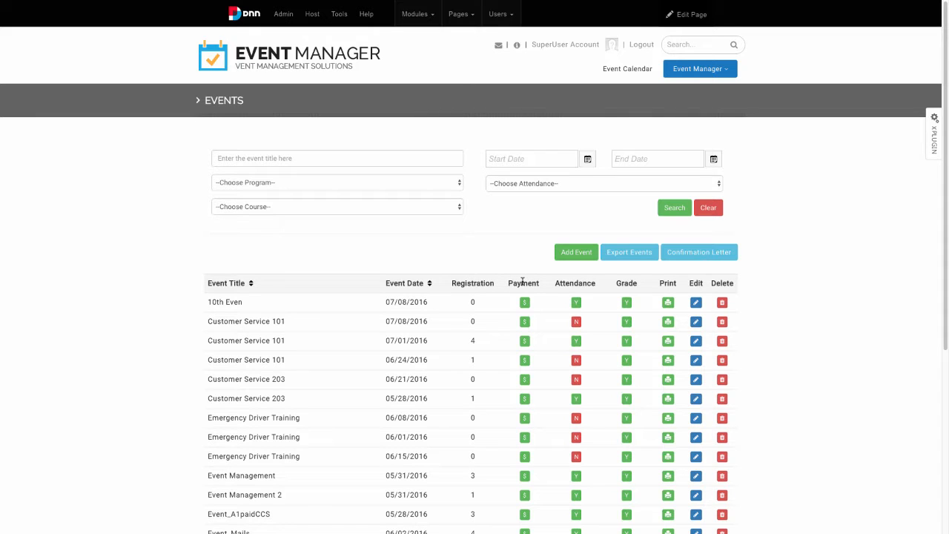
Step: Open the payments of the 07/01/2016 Customer Service 101 event and try to save Check as the first registrant's pay type
{"action": "left_click", "coordinate": [526, 341]}
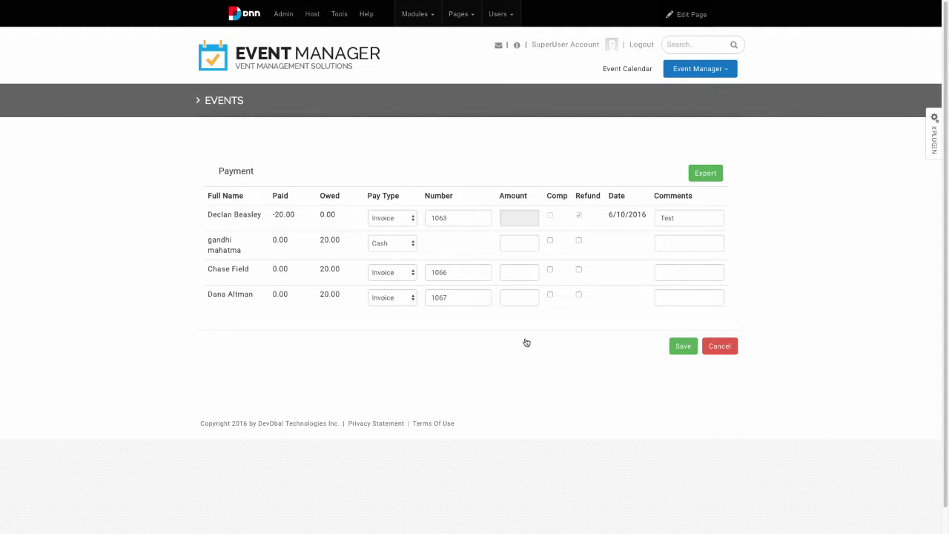
{"action": "left_click", "coordinate": [407, 221]}
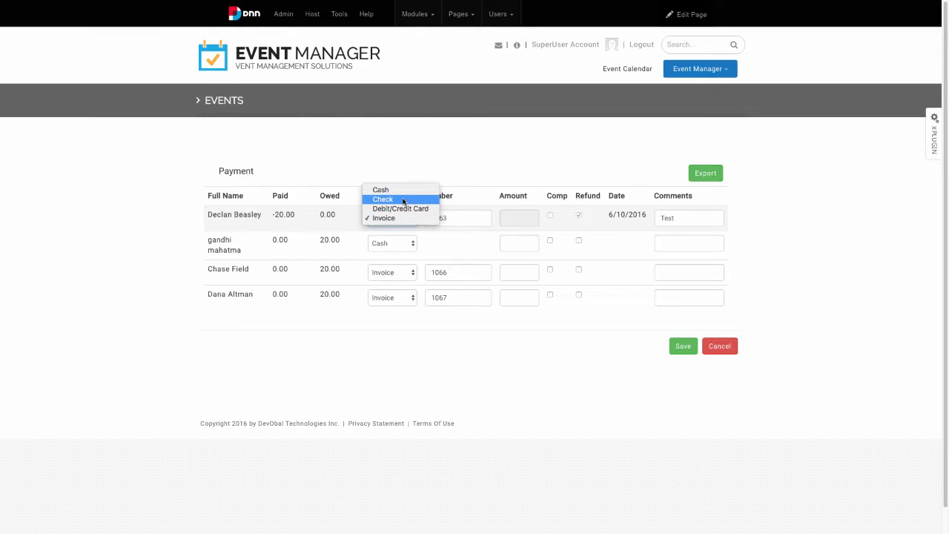
{"action": "left_click", "coordinate": [402, 199]}
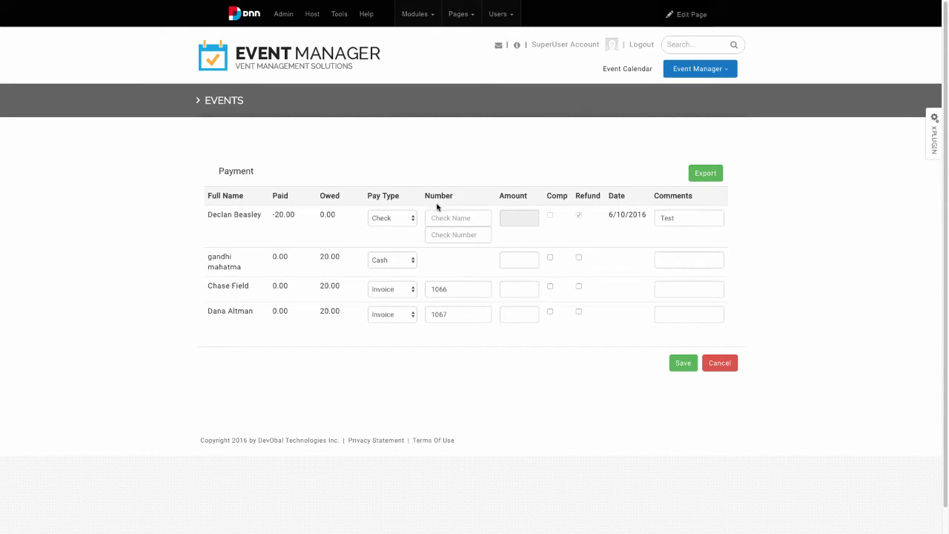
{"action": "left_click", "coordinate": [466, 218]}
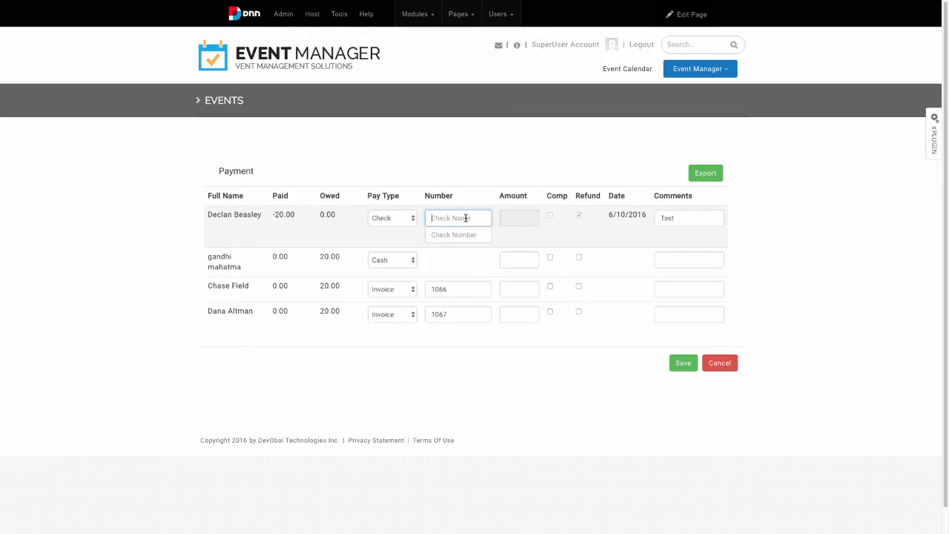
{"action": "left_click", "coordinate": [467, 234]}
{"action": "left_click", "coordinate": [522, 221]}
{"action": "left_click", "coordinate": [686, 217]}
{"action": "left_click", "coordinate": [684, 364]}
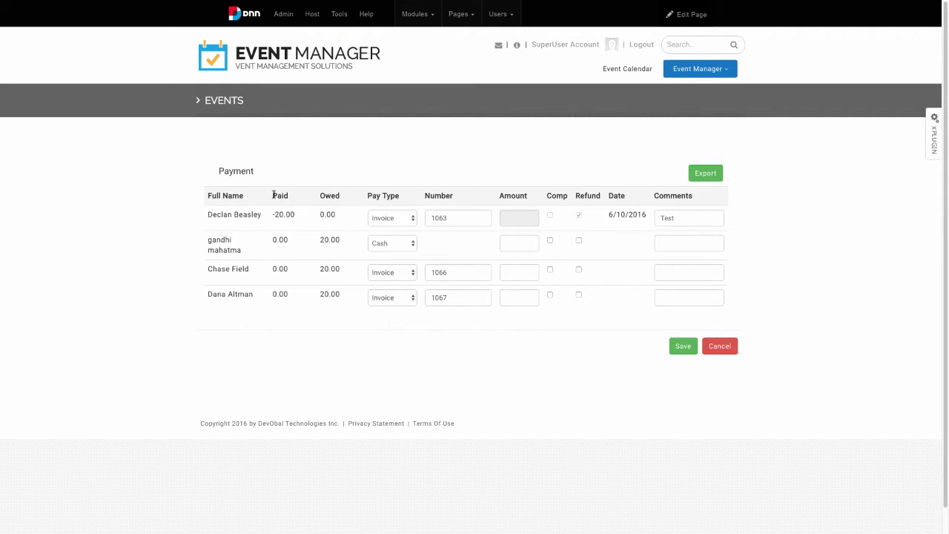
Step: Try Debit/Credit Card as the first registrant's pay type and leave the payments without saving
{"action": "left_click", "coordinate": [406, 219]}
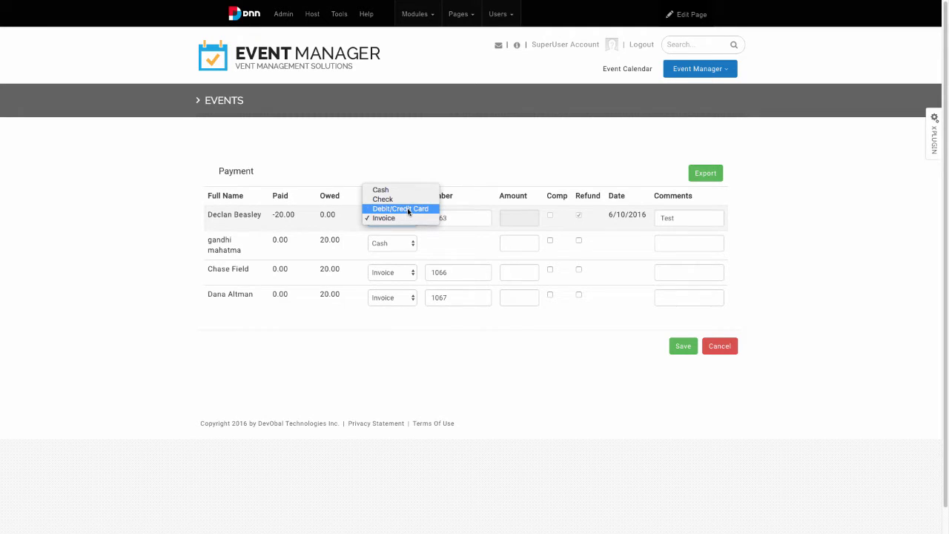
{"action": "left_click", "coordinate": [401, 209]}
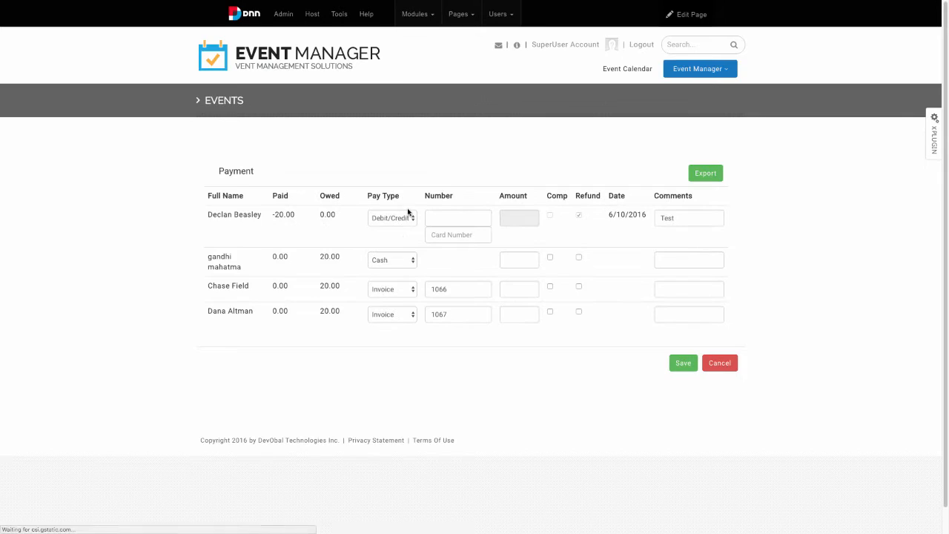
{"action": "left_click", "coordinate": [451, 214]}
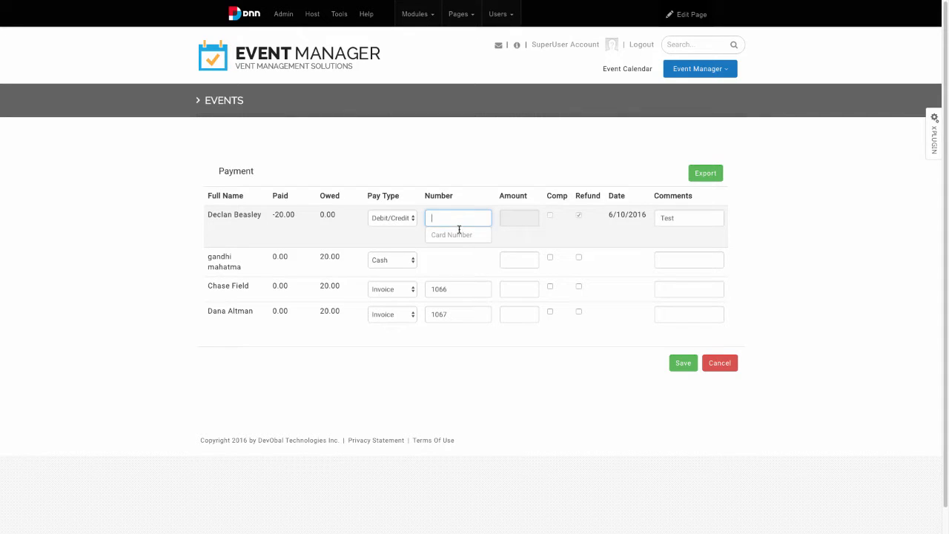
{"action": "left_click", "coordinate": [463, 236]}
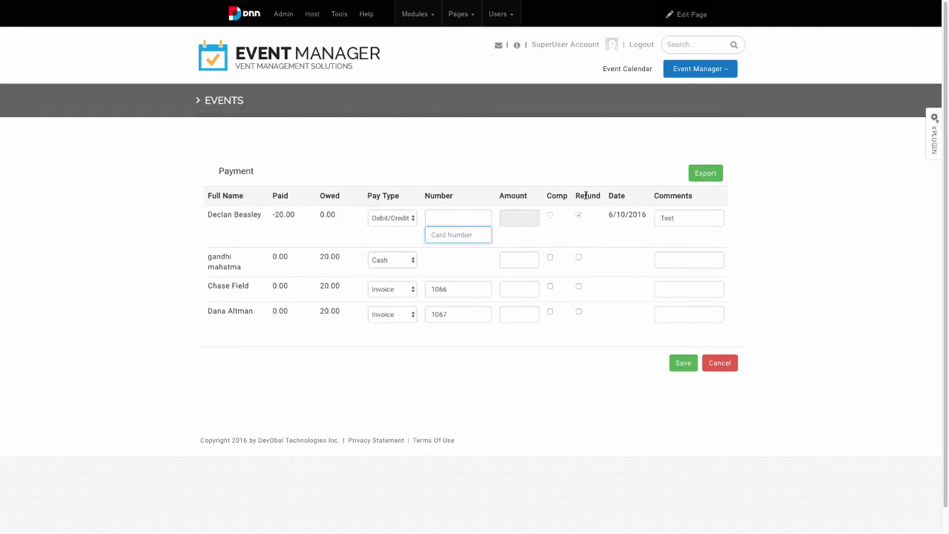
{"action": "left_click", "coordinate": [621, 172]}
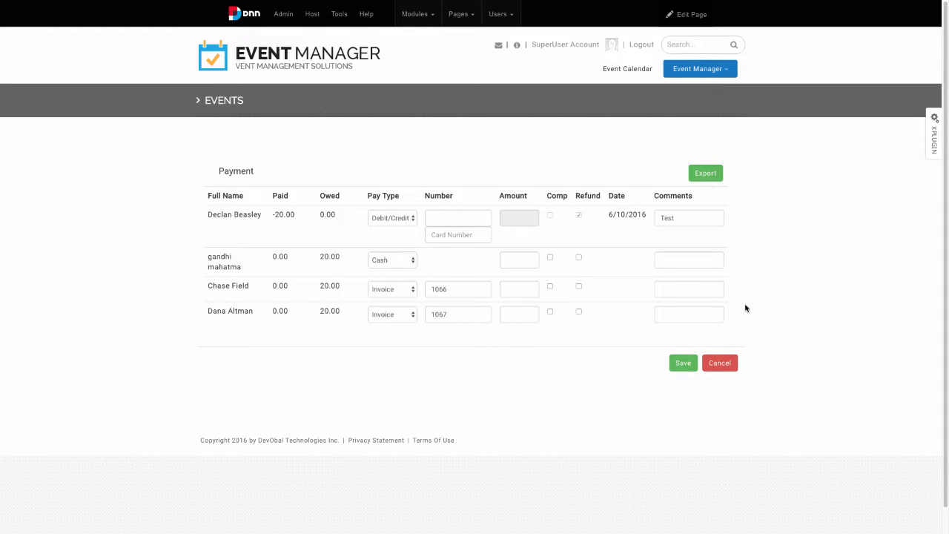
{"action": "left_click", "coordinate": [720, 363]}
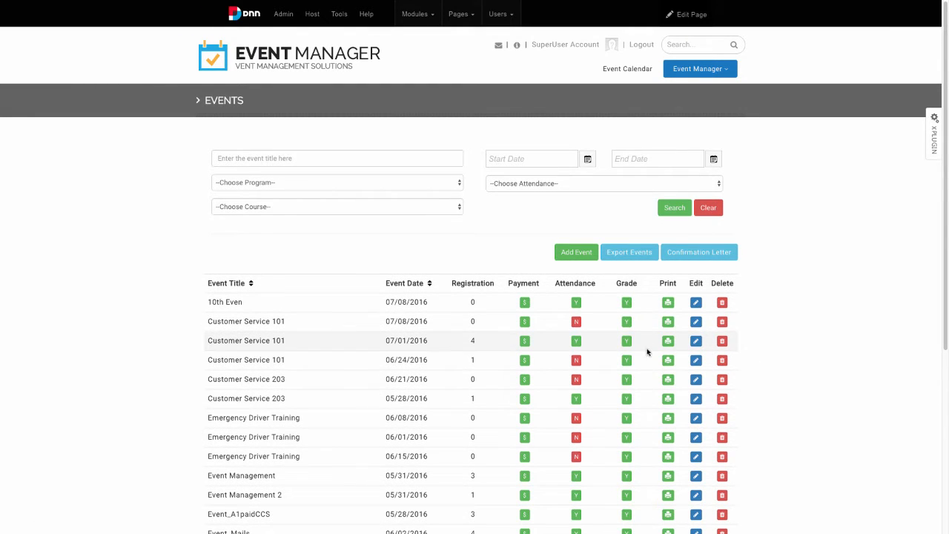
Step: Mark the second and third registrants of the 07/01/2016 Customer Service 101 event as present and leave the attendance without saving
{"action": "left_click", "coordinate": [577, 342]}
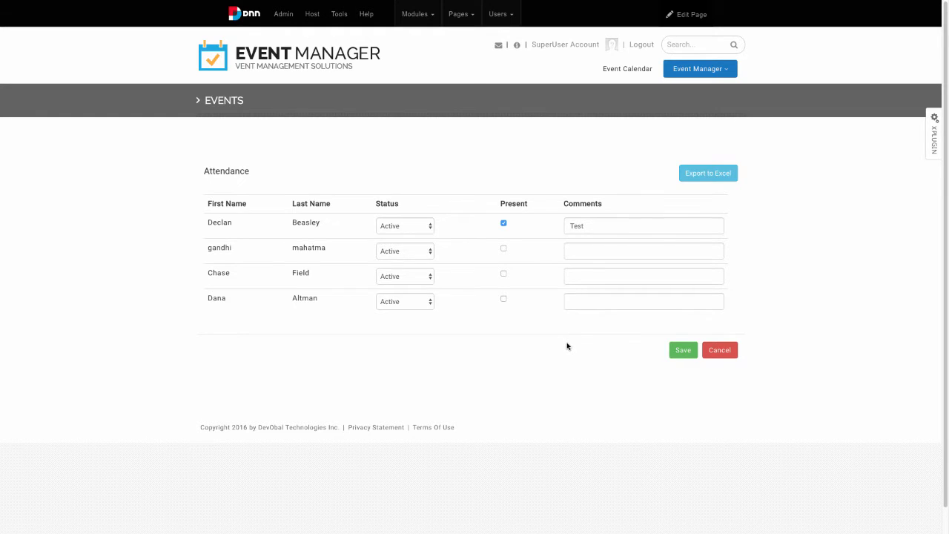
{"action": "left_click", "coordinate": [428, 251]}
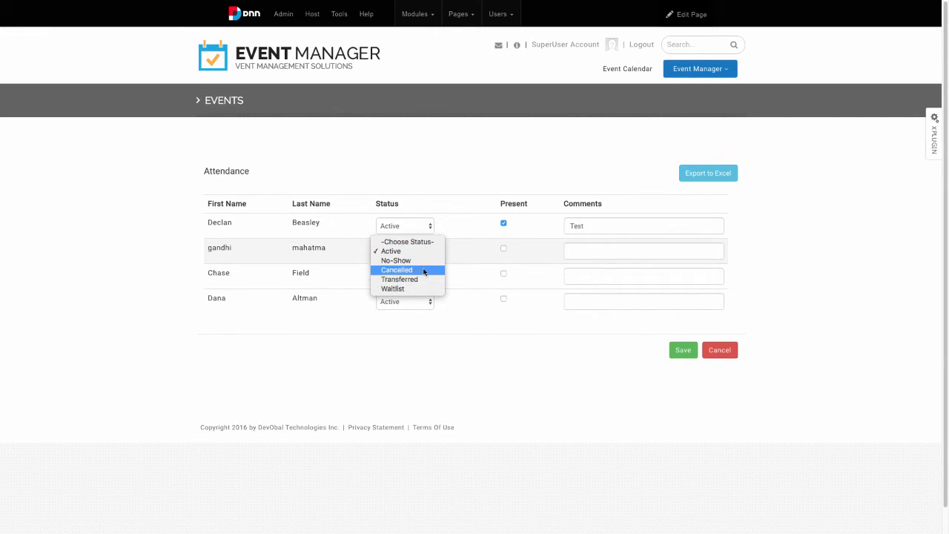
{"action": "left_click", "coordinate": [460, 254]}
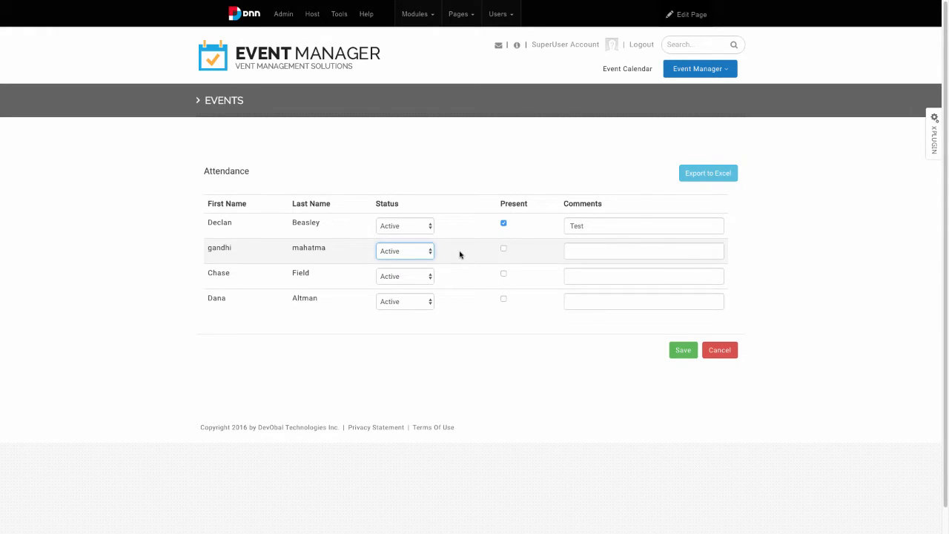
{"action": "left_click", "coordinate": [504, 249]}
{"action": "left_click", "coordinate": [504, 273]}
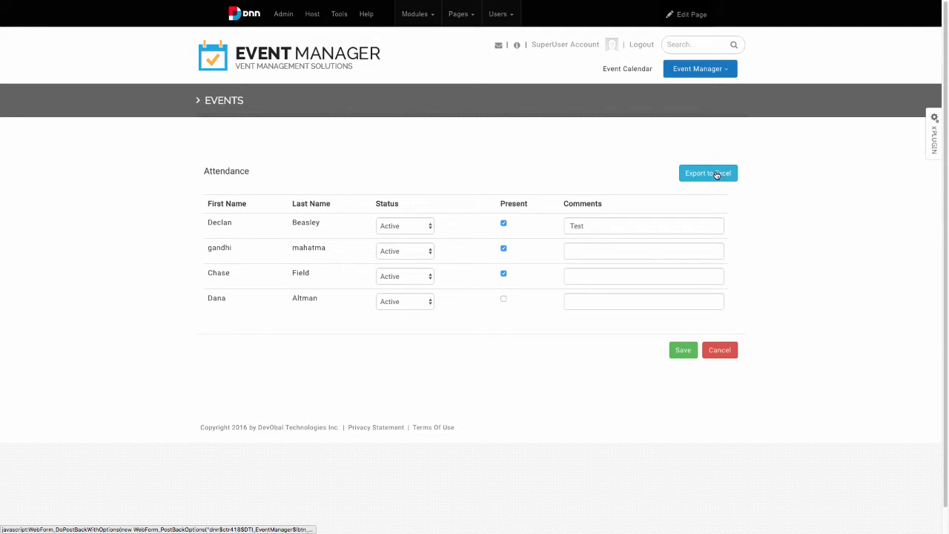
{"action": "left_click", "coordinate": [723, 354]}
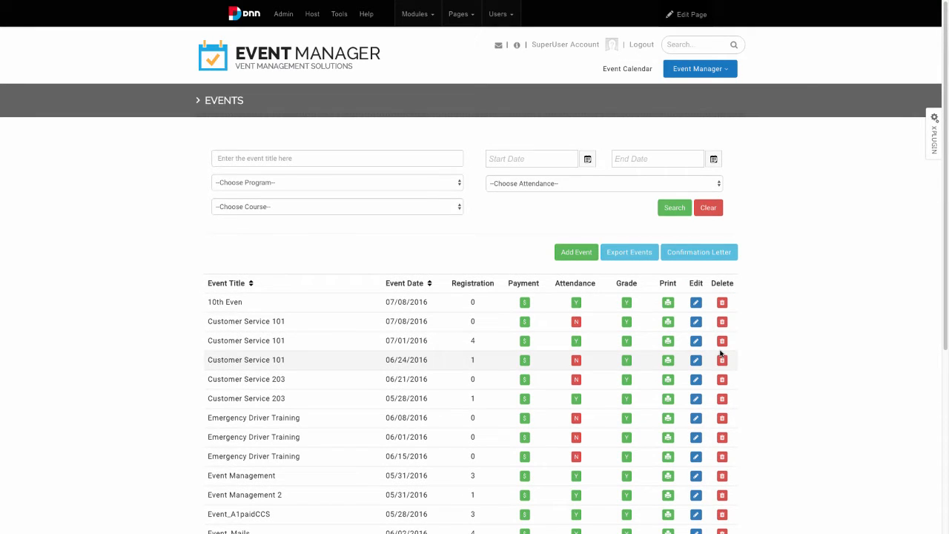
Step: Give the registrant listed in the grades of the 07/01/2016 Customer Service 101 event an A and save
{"action": "left_click", "coordinate": [628, 342]}
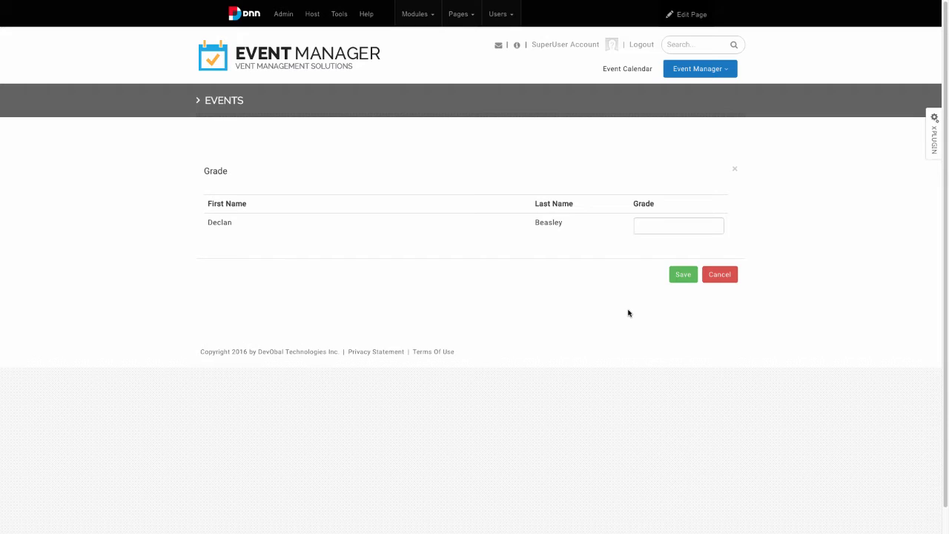
{"action": "left_click", "coordinate": [670, 226]}
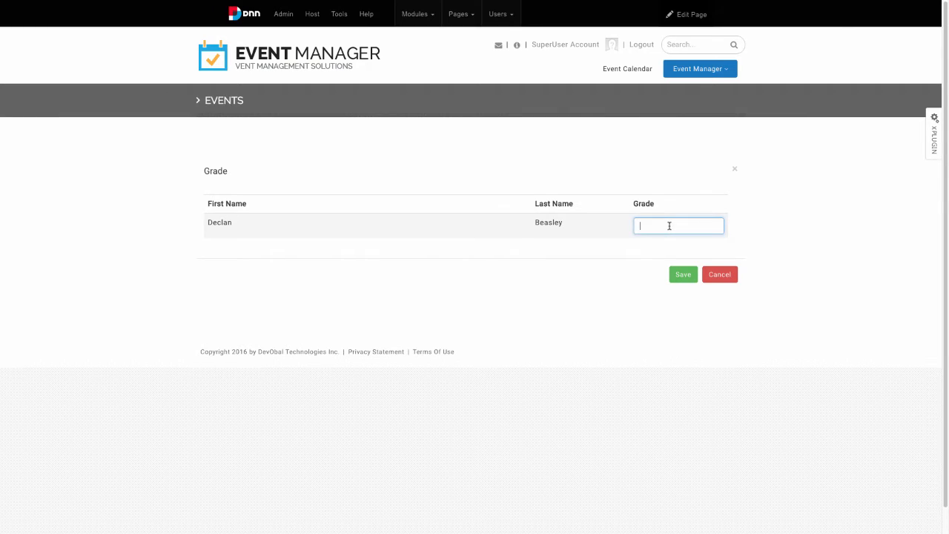
{"action": "type", "text": "A"}
{"action": "left_click", "coordinate": [630, 274]}
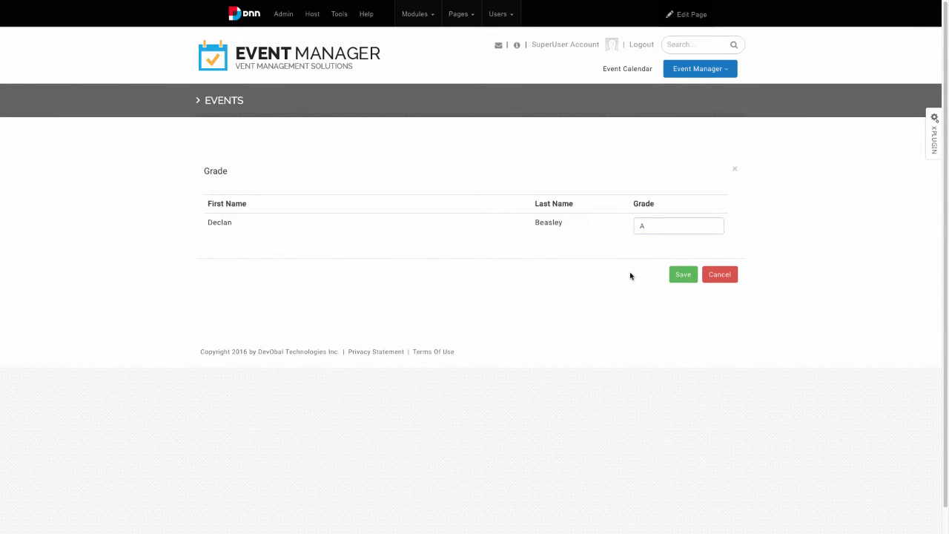
{"action": "left_click", "coordinate": [686, 278]}
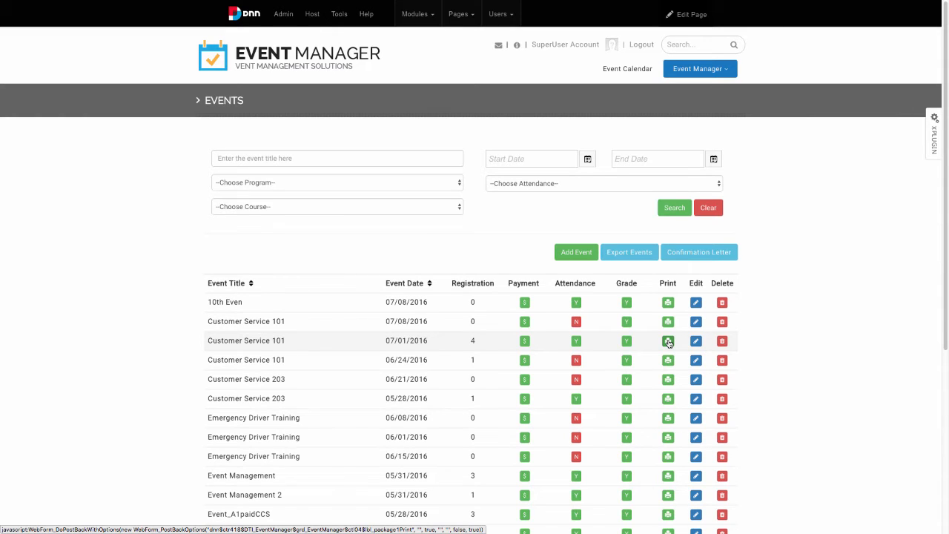
Step: Preview the individual invoices of the 07/01/2016 Customer Service 101 event with the Invoice template and leave without printing
{"action": "left_click", "coordinate": [668, 342]}
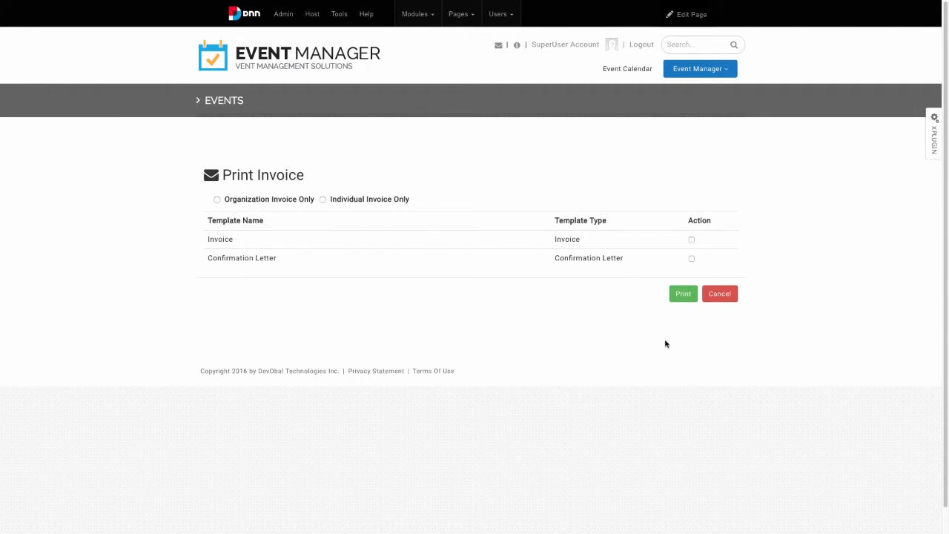
{"action": "left_click", "coordinate": [287, 201]}
{"action": "left_click", "coordinate": [357, 201]}
{"action": "left_click", "coordinate": [691, 239]}
{"action": "left_click", "coordinate": [684, 295]}
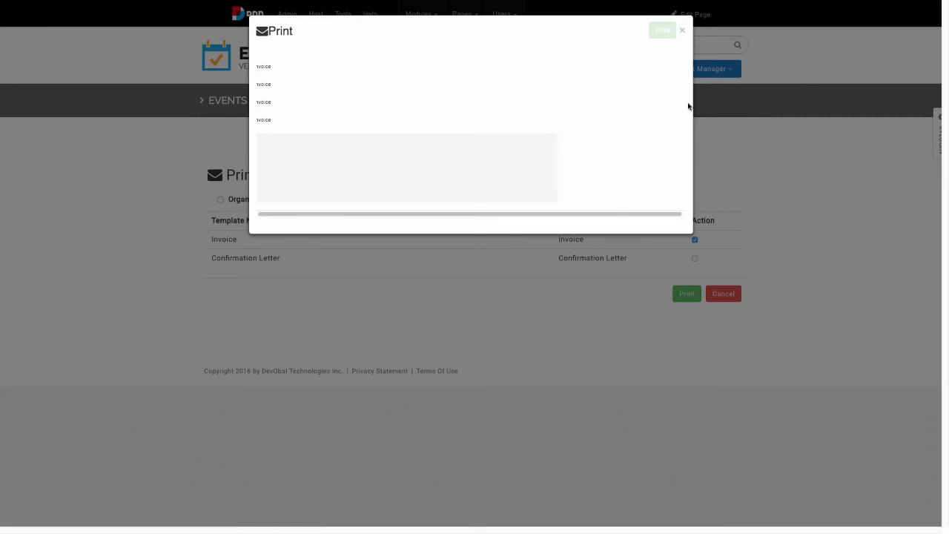
{"action": "left_click", "coordinate": [682, 31]}
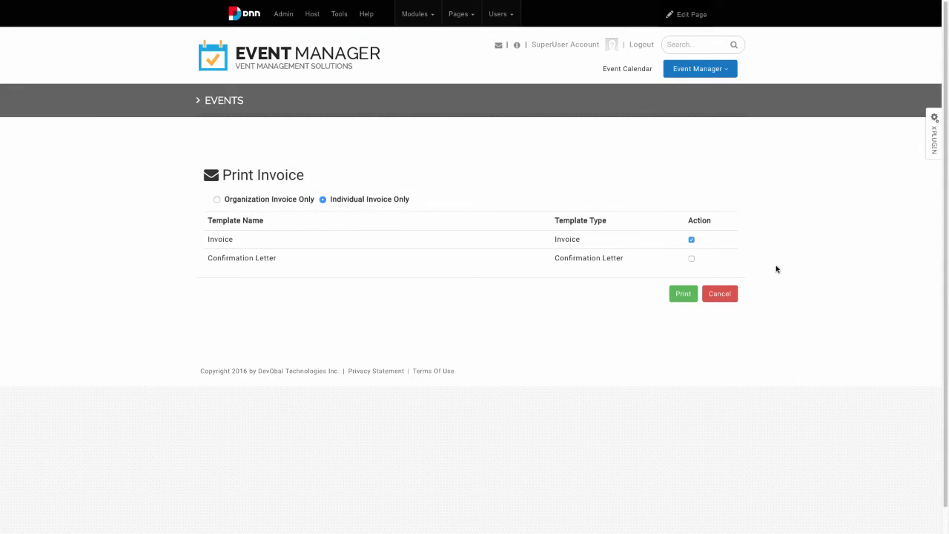
{"action": "left_click", "coordinate": [721, 294]}
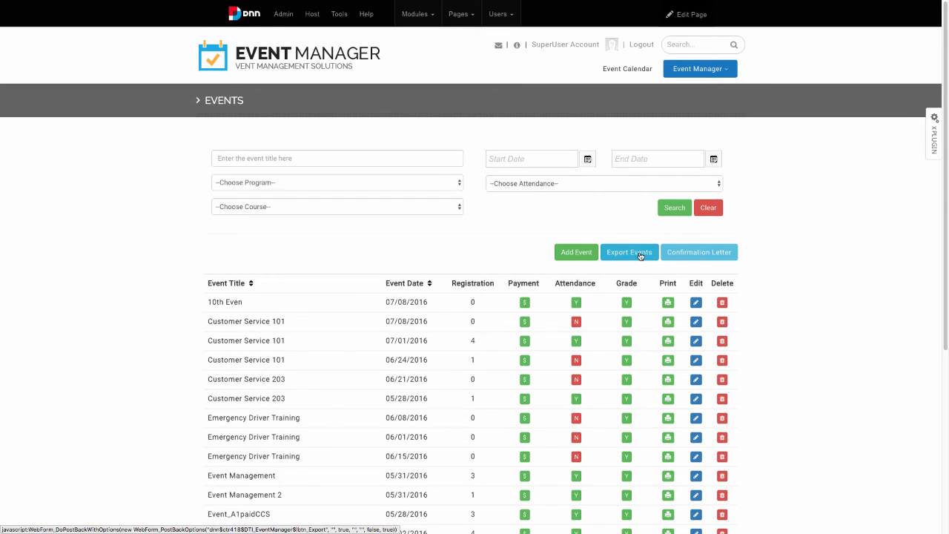
Step: Prepare the Confirmation Letter email for the How to be Awesome! 105 event of 6/1/2016 and close it without sending
{"action": "left_click", "coordinate": [703, 253]}
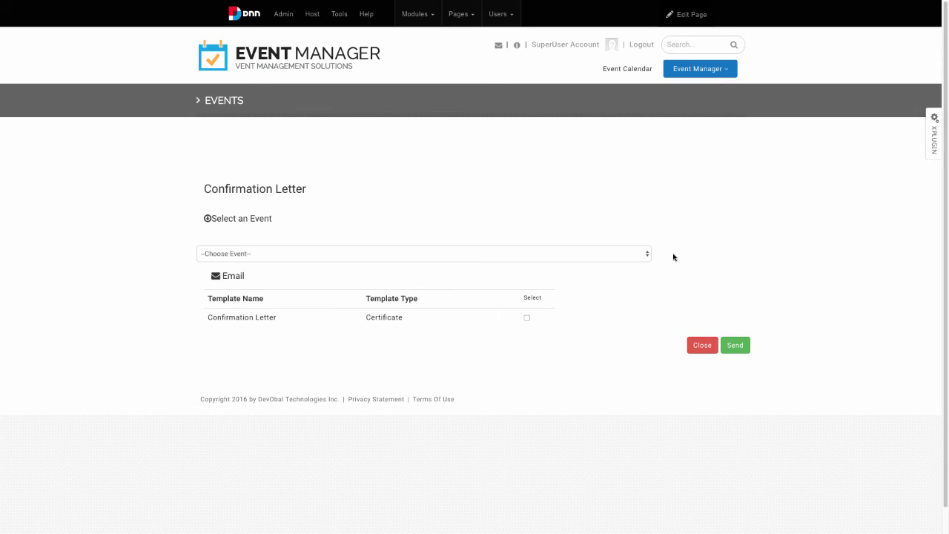
{"action": "left_click", "coordinate": [640, 255]}
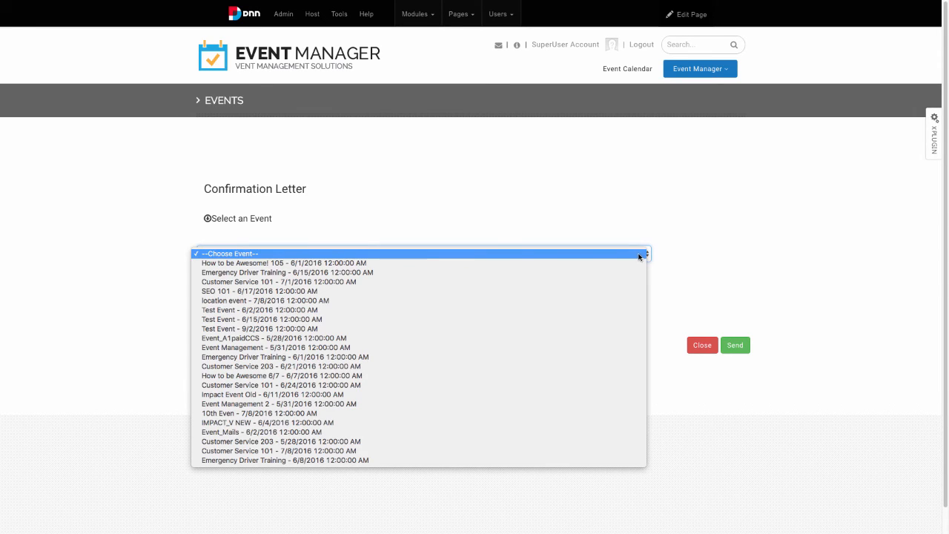
{"action": "left_click", "coordinate": [626, 264]}
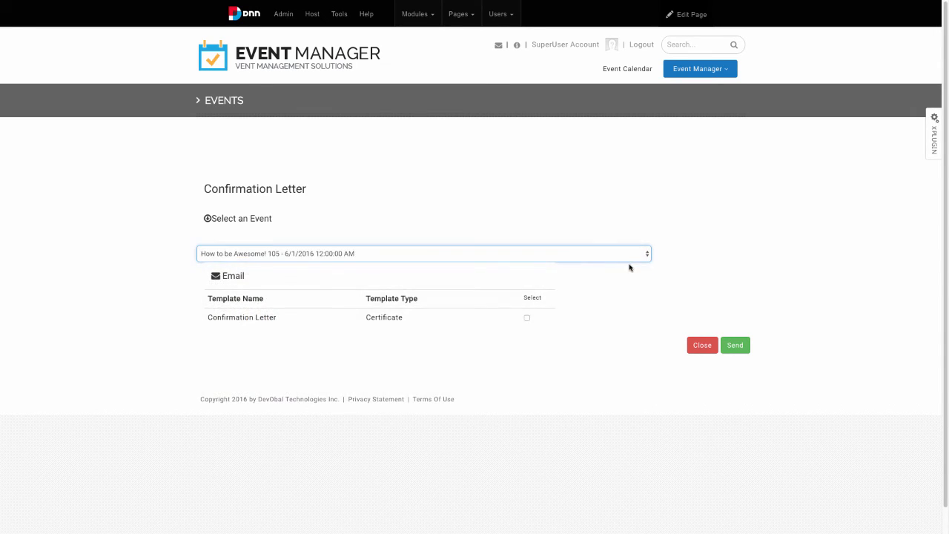
{"action": "left_click", "coordinate": [527, 318]}
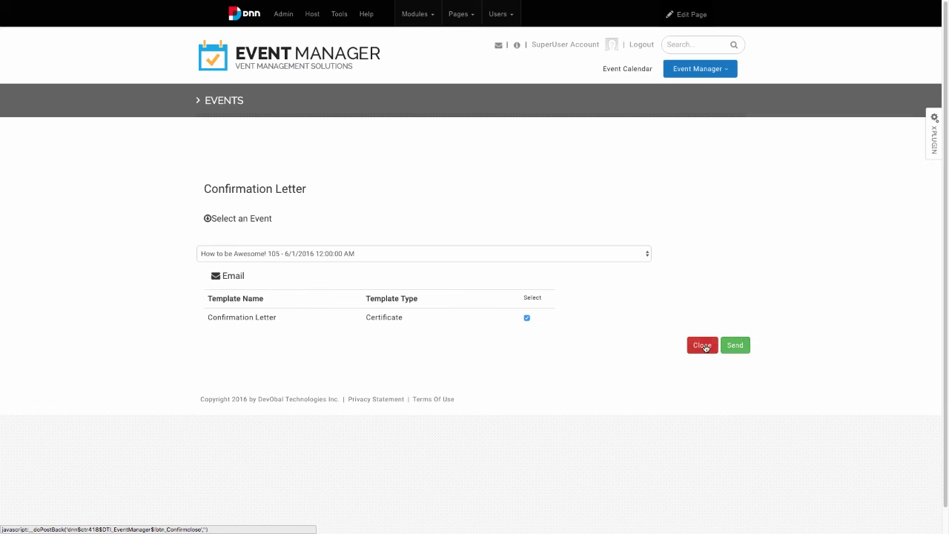
{"action": "left_click", "coordinate": [703, 346]}
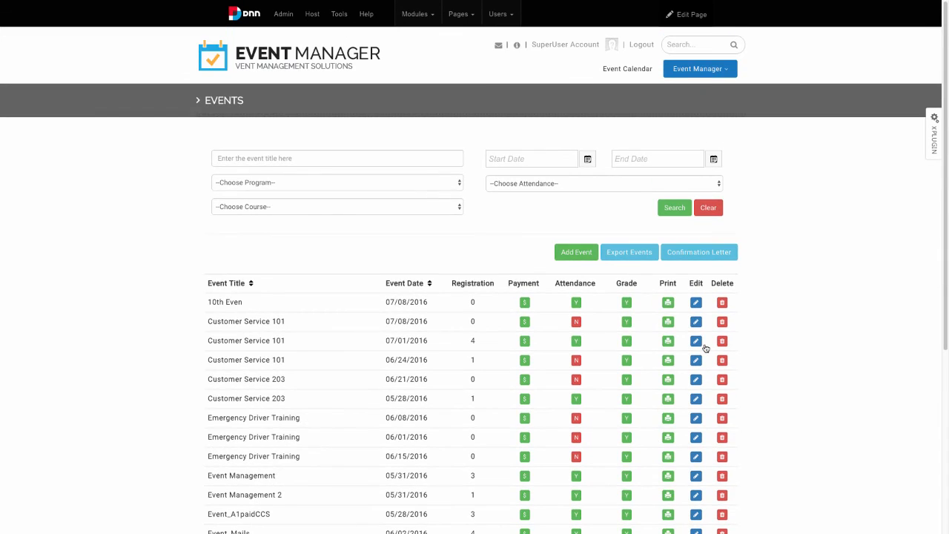